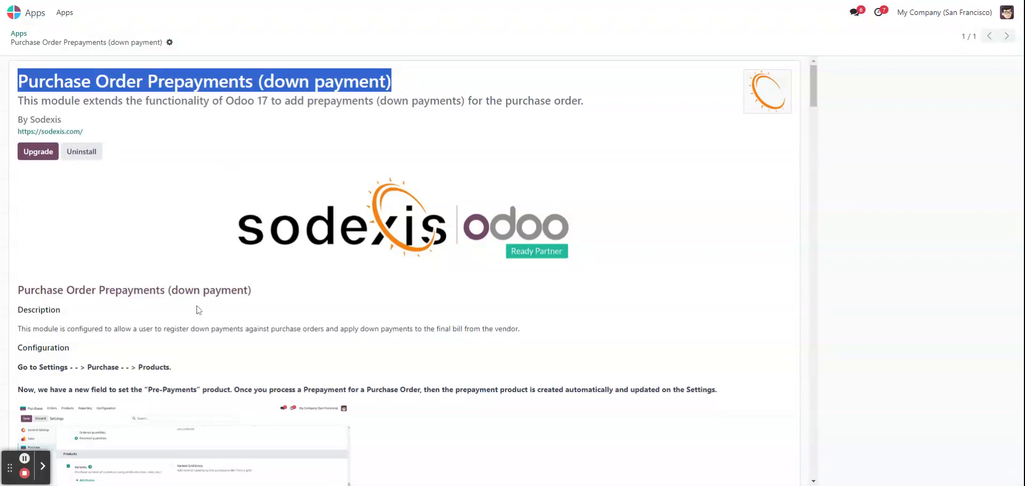
# - Read the description and configuration notes of the Purchase Order Prepayments (down payment) module
pyautogui.scroll(-3, 170, 315)
pyautogui.scroll(3, 167, 315)
pyautogui.scroll(-1, 169, 272)
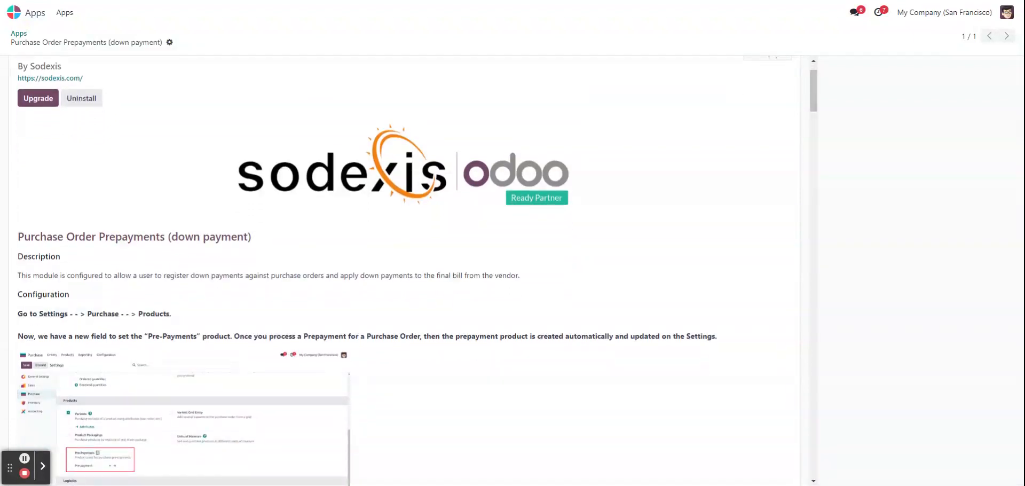
pyautogui.scroll(-1, 169, 271)
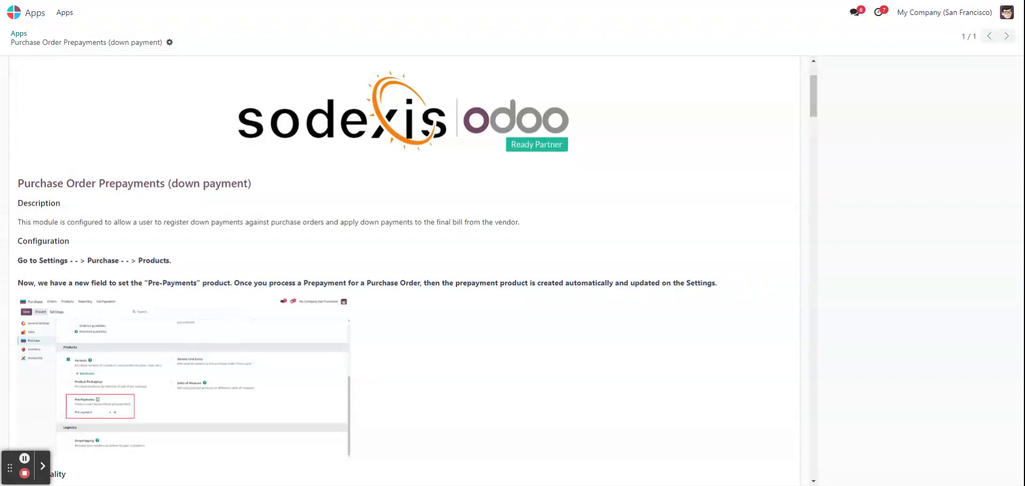
# - Open the pre-payment product from the Purchase settings and review its general, accounting and vendor bill details
pyautogui.click(27, 12)
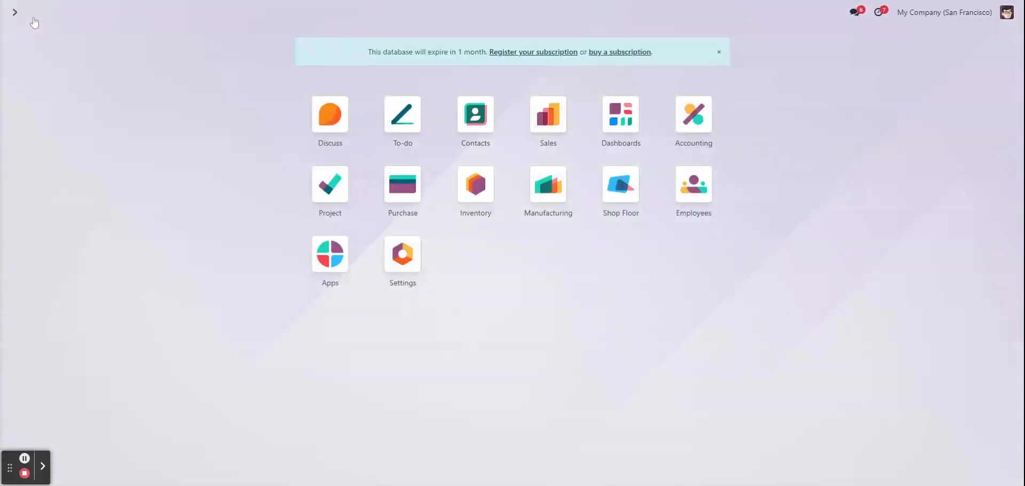
pyautogui.click(404, 253)
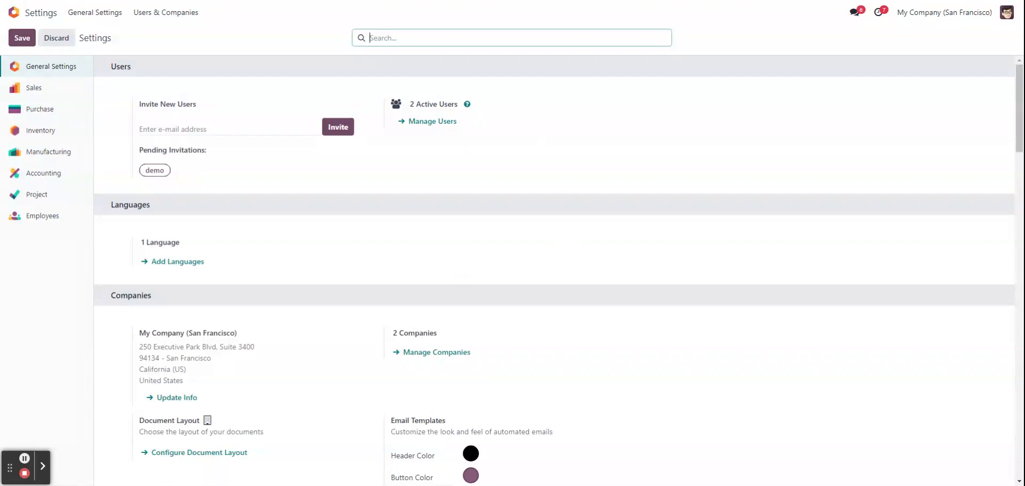
pyautogui.click(54, 110)
pyautogui.scroll(-2, 288, 256)
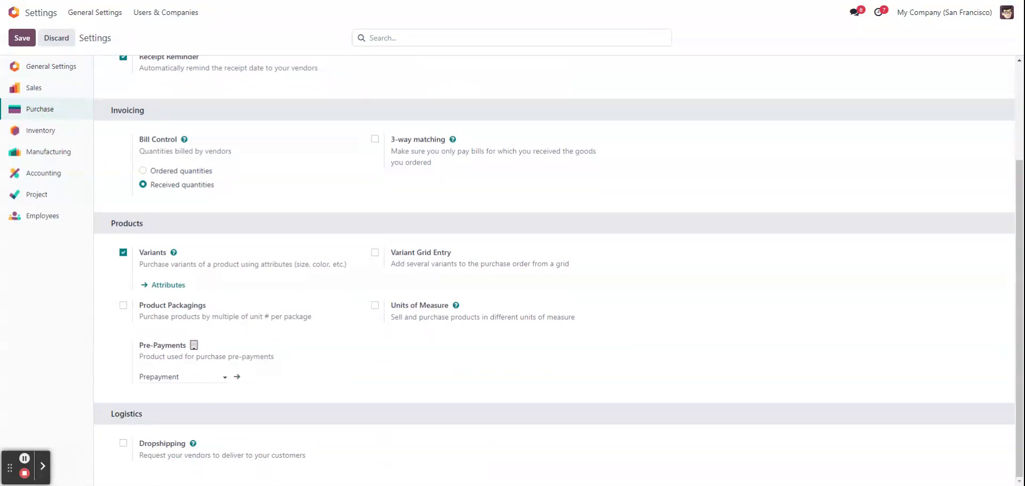
pyautogui.click(237, 377)
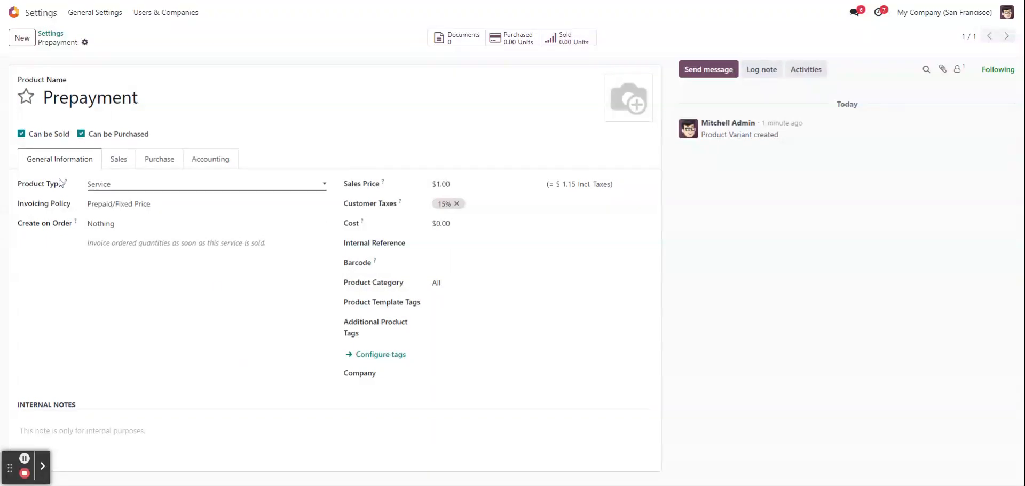
pyautogui.click(211, 161)
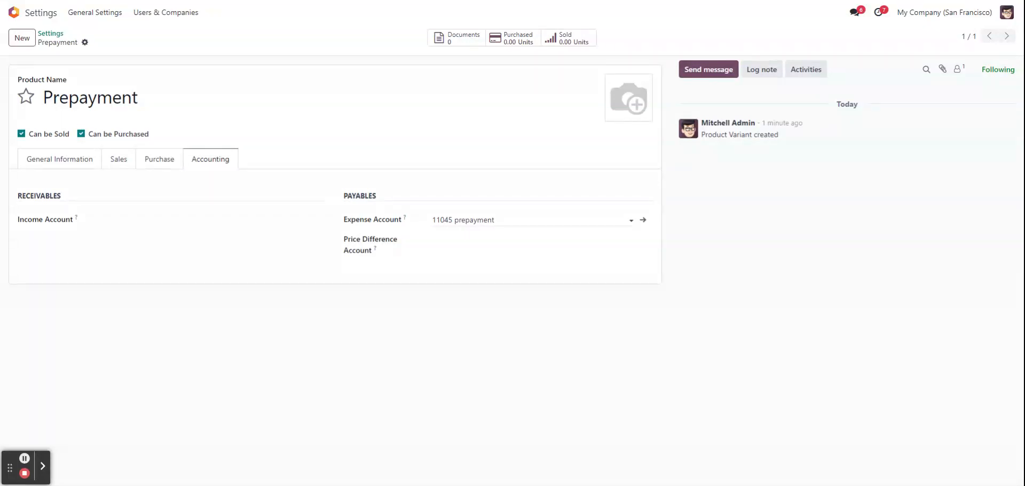
pyautogui.click(158, 169)
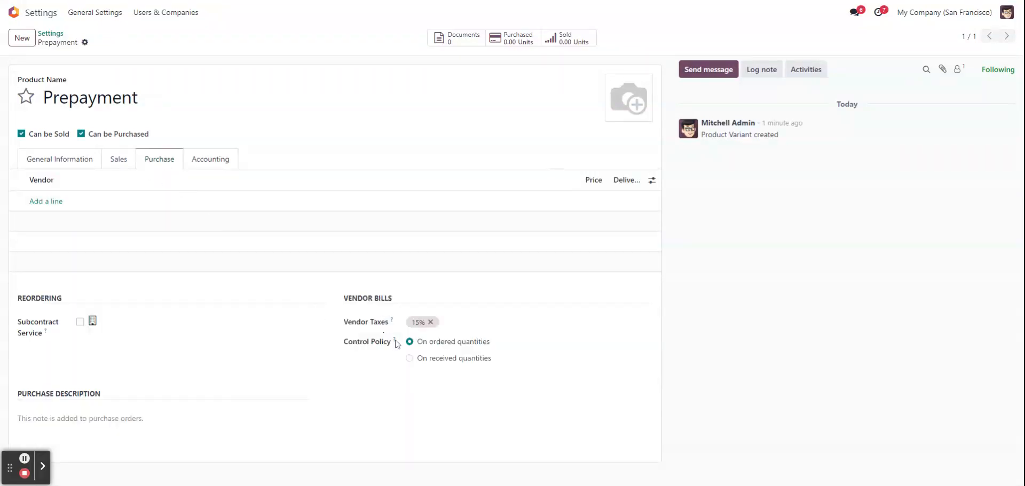
pyautogui.moveTo(397, 347)
# - Start a new request for quotation in Purchase and select an individual contact as the vendor
pyautogui.click(13, 12)
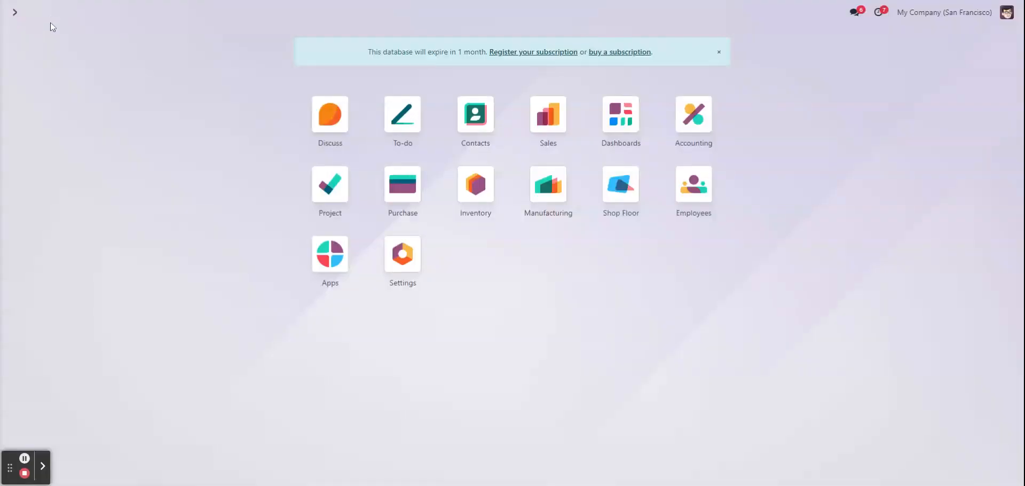
pyautogui.click(419, 201)
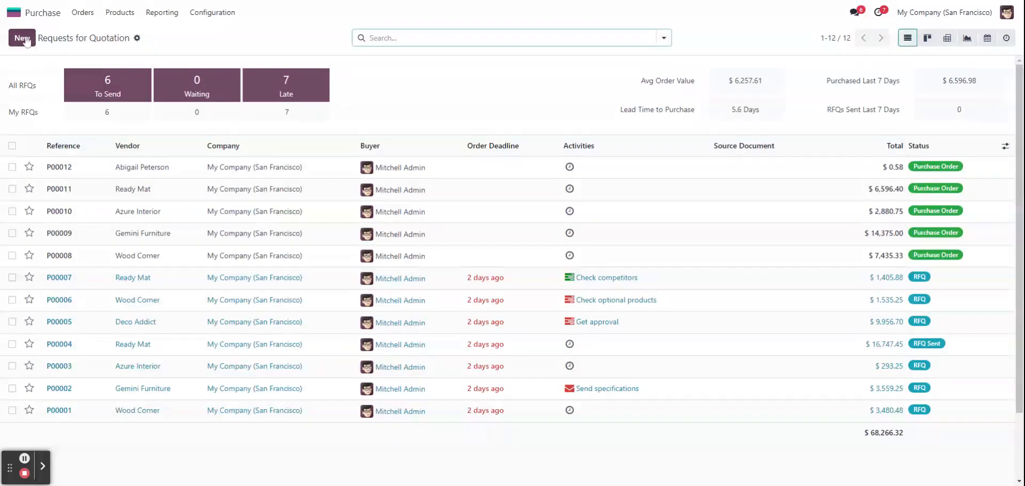
pyautogui.click(29, 41)
pyautogui.click(150, 138)
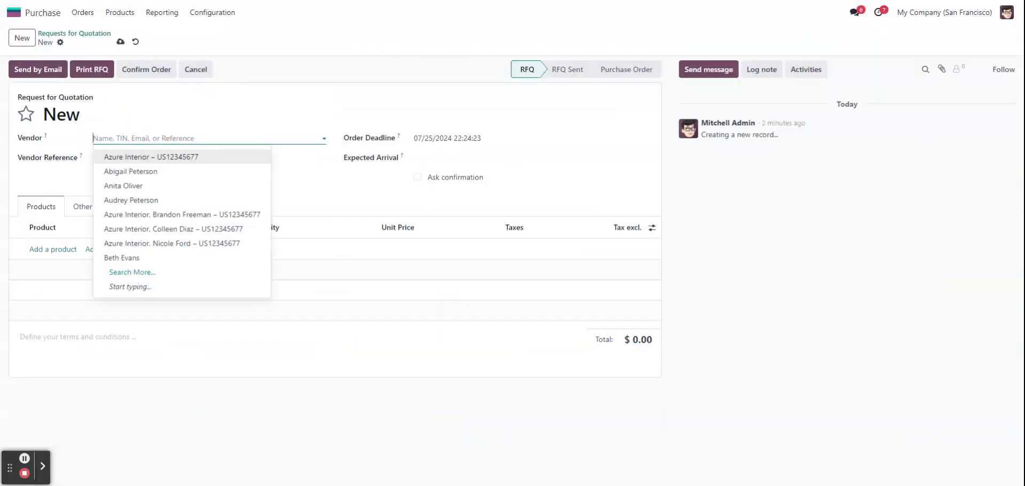
pyautogui.click(173, 187)
# - Add the product [D_0045_GR] Stool (Grey) to the quotation with a unit price of 50
pyautogui.click(60, 248)
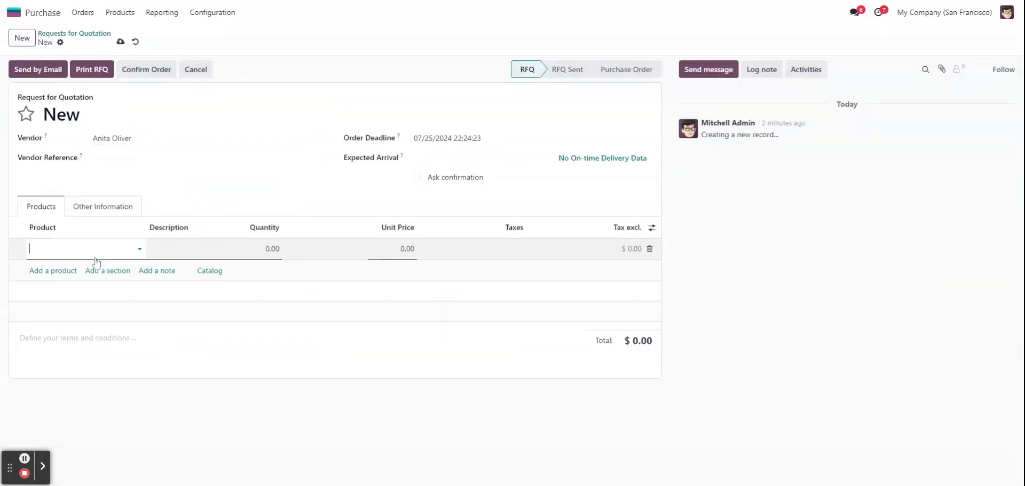
pyautogui.click(99, 252)
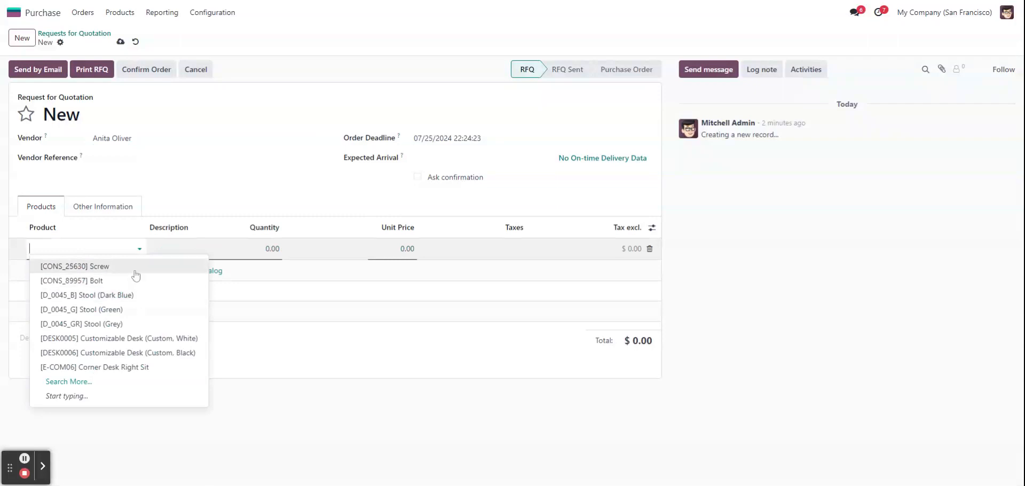
pyautogui.click(132, 324)
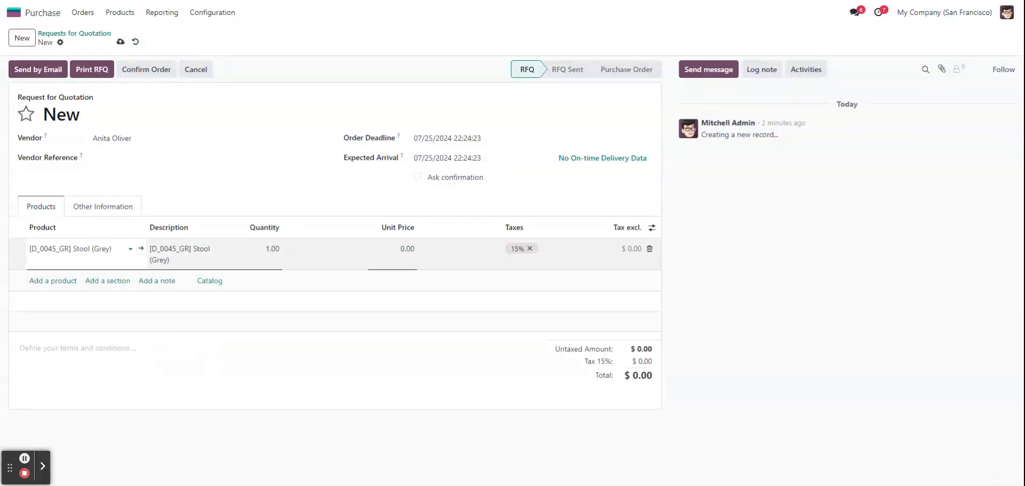
pyautogui.click(407, 249)
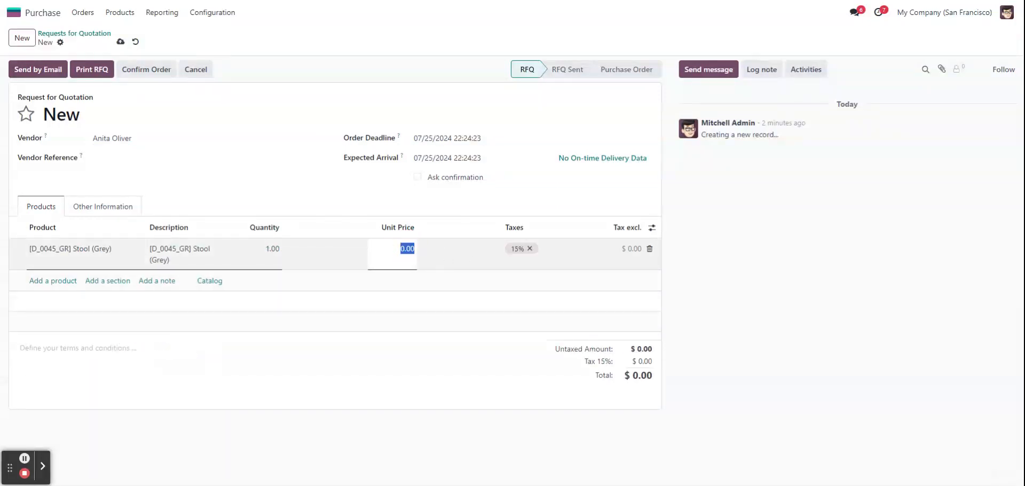
pyautogui.write('50')
pyautogui.click(281, 184)
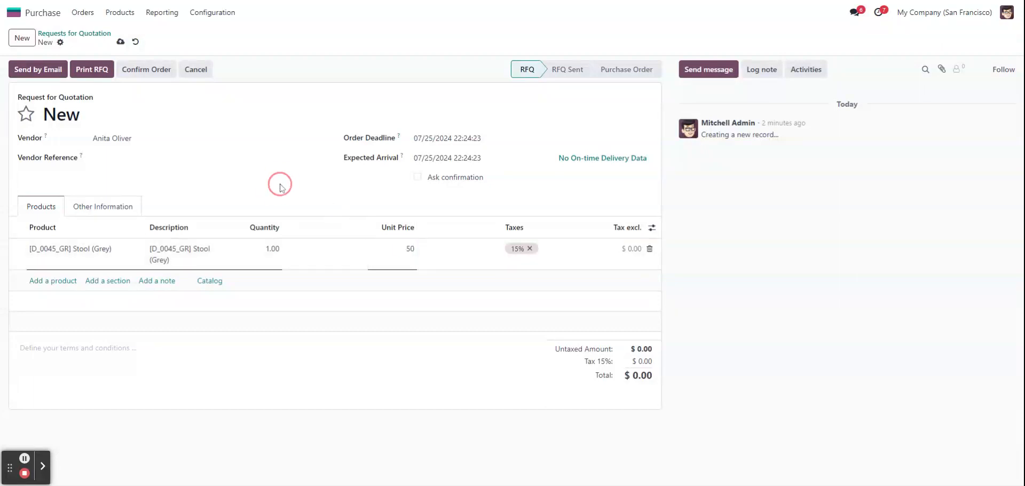
# - Confirm the order, view its linked receipt and return to the purchase order
pyautogui.click(156, 73)
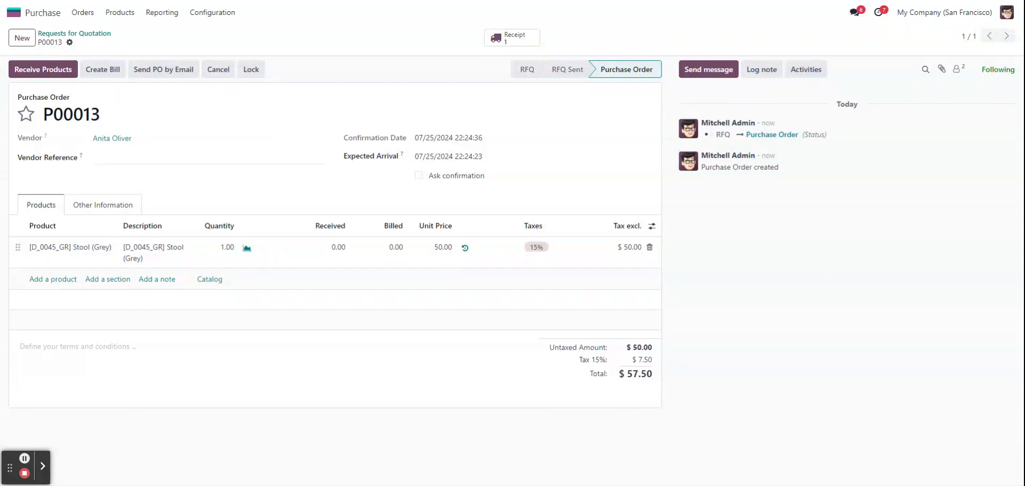
pyautogui.click(514, 42)
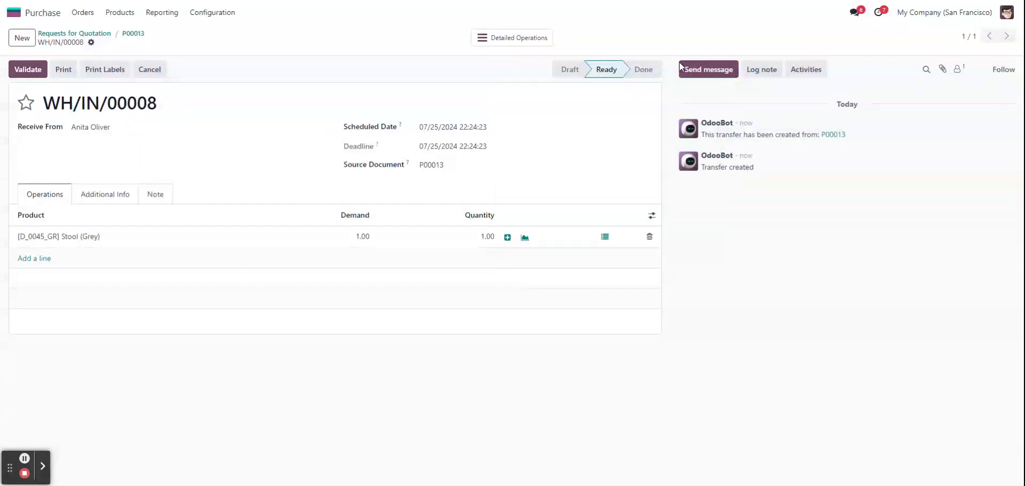
pyautogui.click(133, 34)
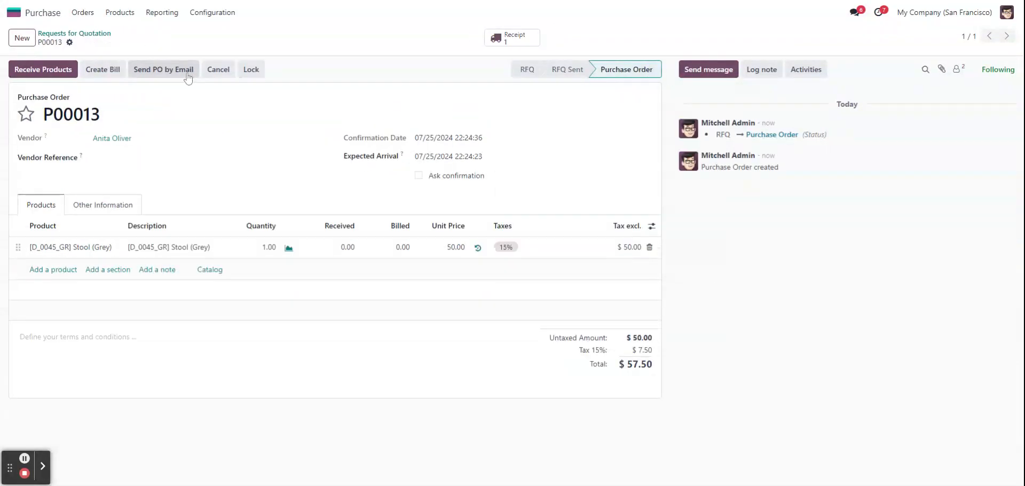
# - Create and view a percentage-based down payment bill of 50% for the purchase order
pyautogui.click(103, 68)
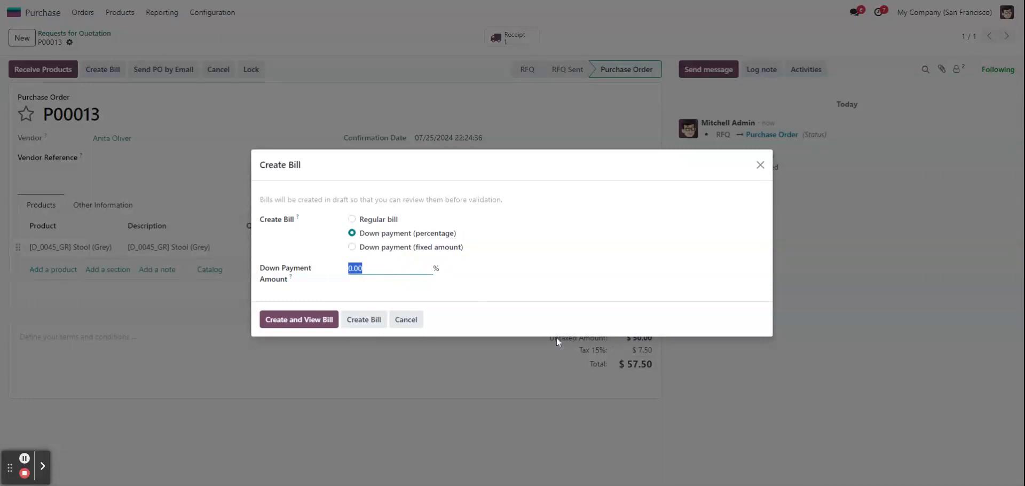
pyautogui.click(441, 247)
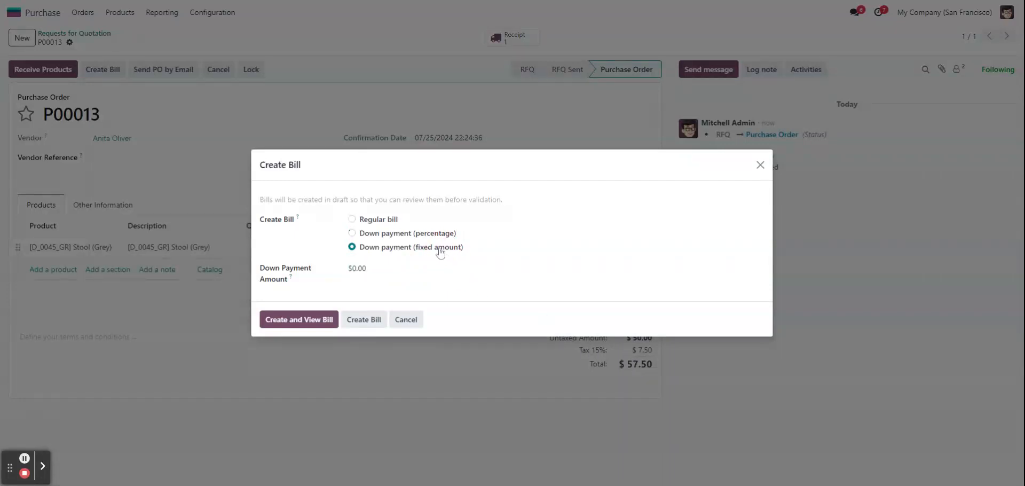
pyautogui.click(402, 235)
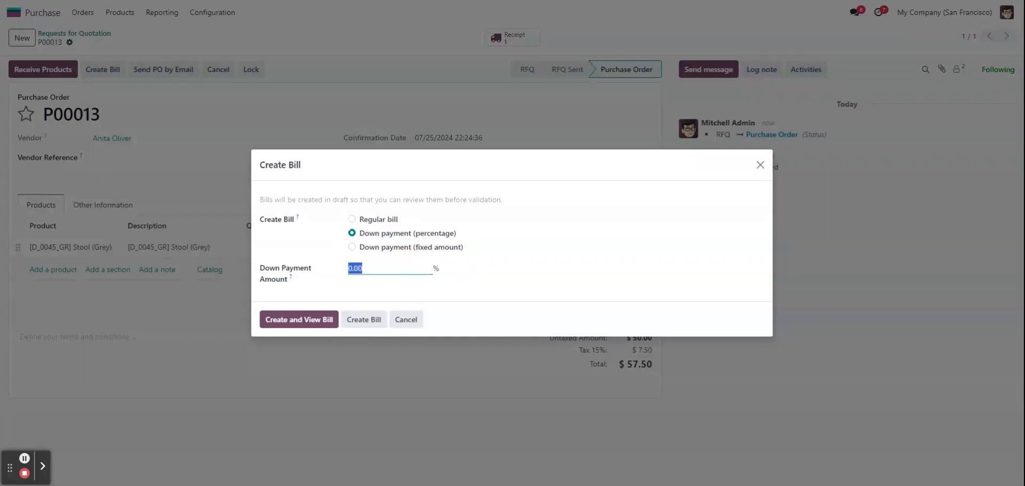
pyautogui.write('50')
pyautogui.click(321, 320)
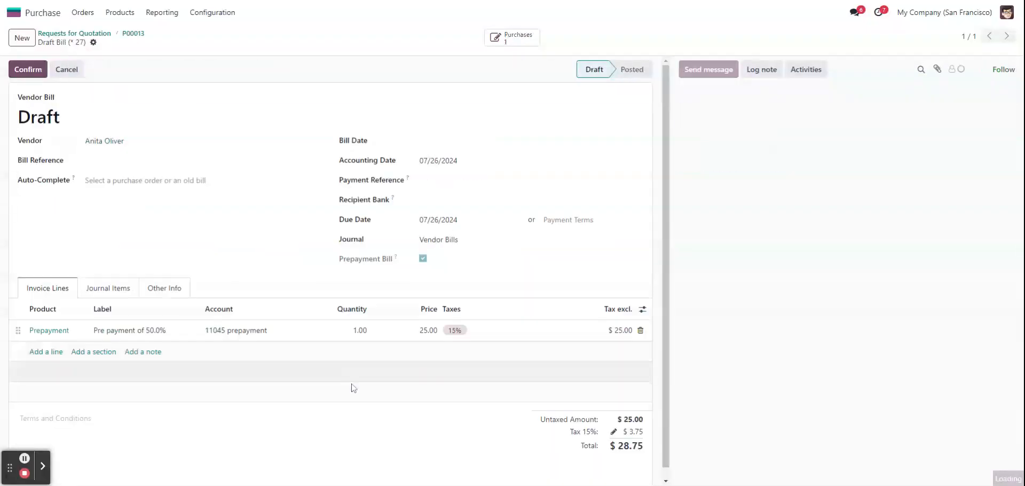
# - Set the bill date to 07/25/2024 and confirm the prepayment vendor bill
pyautogui.click(28, 69)
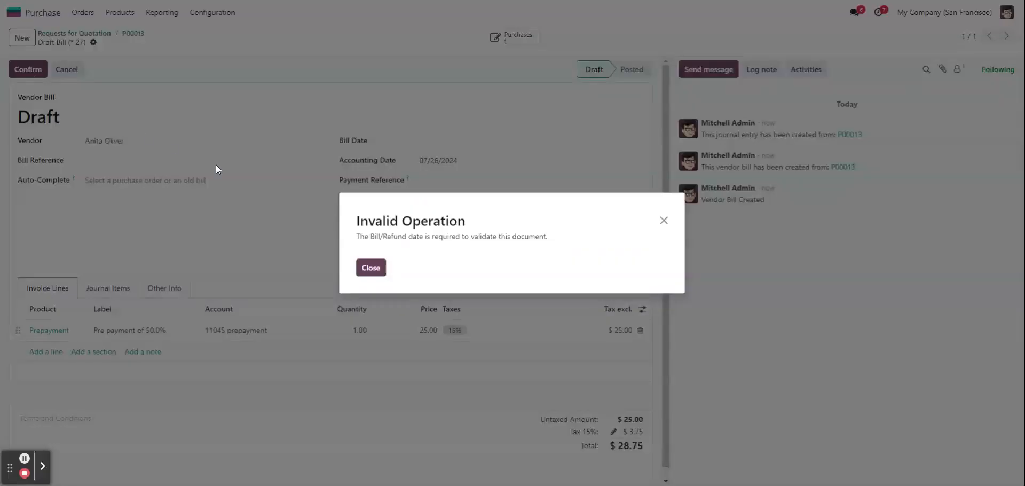
pyautogui.click(371, 268)
pyautogui.click(423, 141)
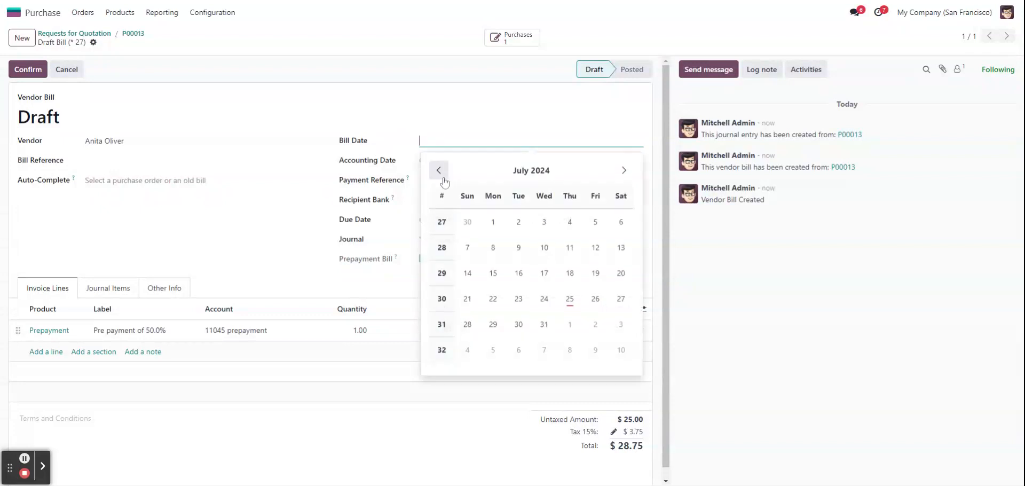
pyautogui.click(570, 299)
pyautogui.click(28, 69)
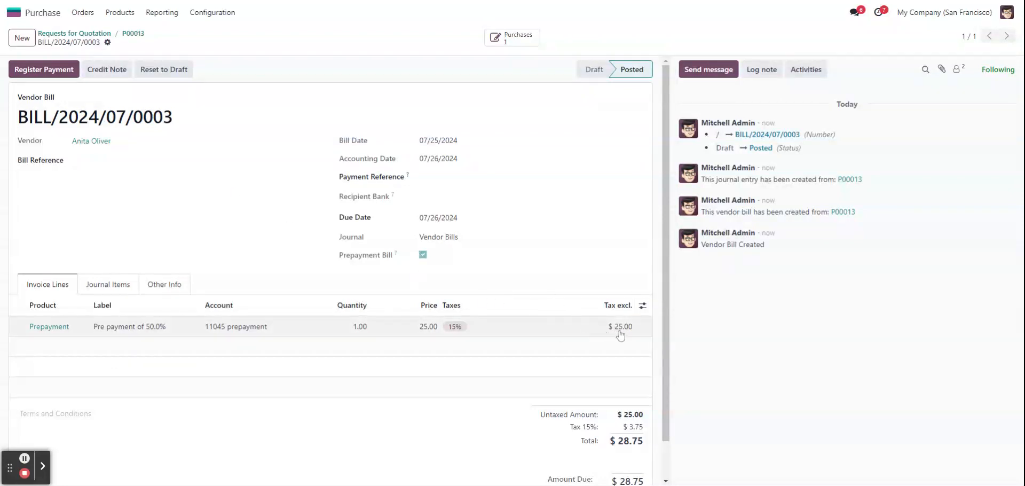
# - Review the bill's totals and register its full payment through the Bank journal with the Manual method
pyautogui.scroll(-1, 622, 341)
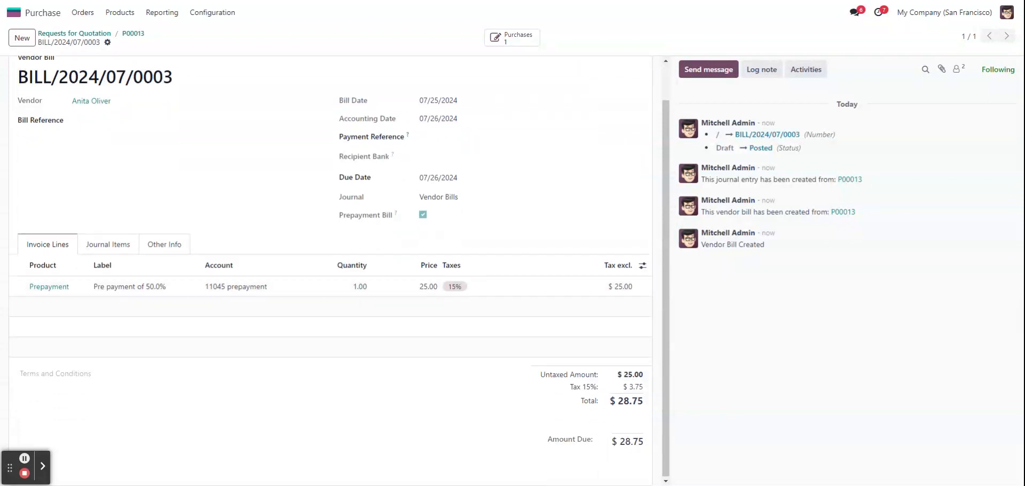
pyautogui.scroll(1, 231, 181)
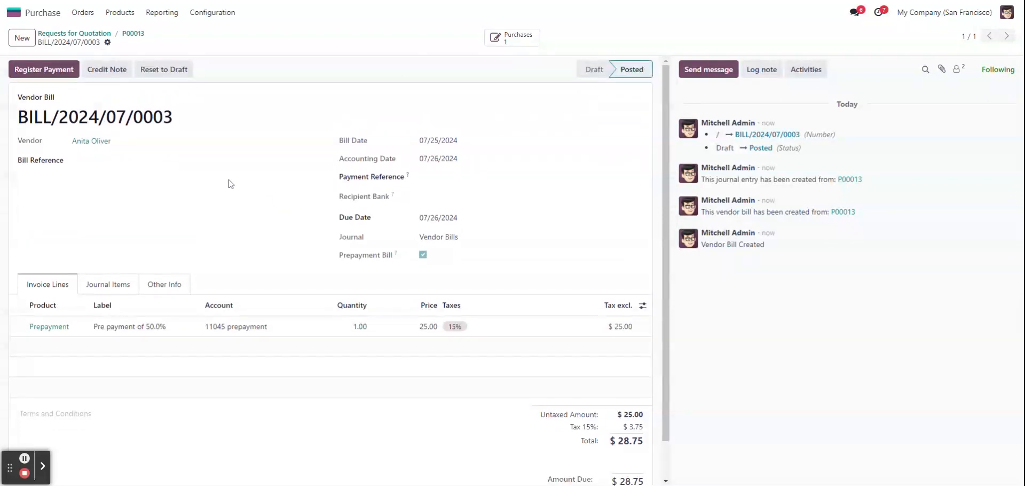
pyautogui.click(40, 71)
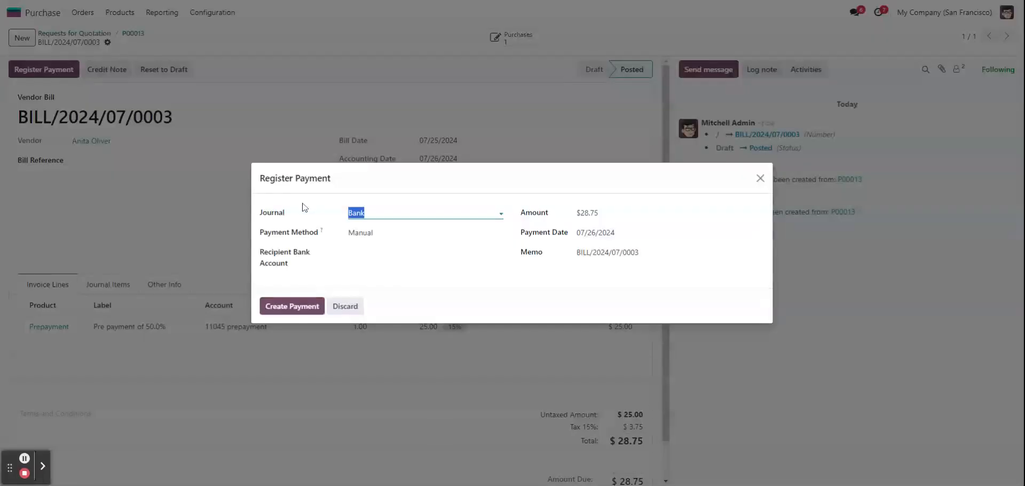
pyautogui.click(306, 305)
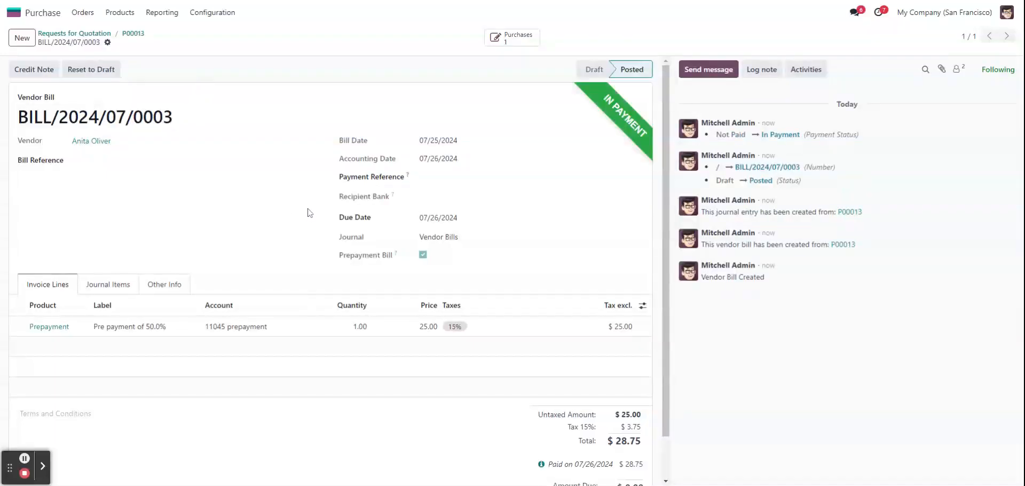
# - Open the purchase order's receipt and assign serial number 6664 to the Stool (Grey) line
pyautogui.click(135, 34)
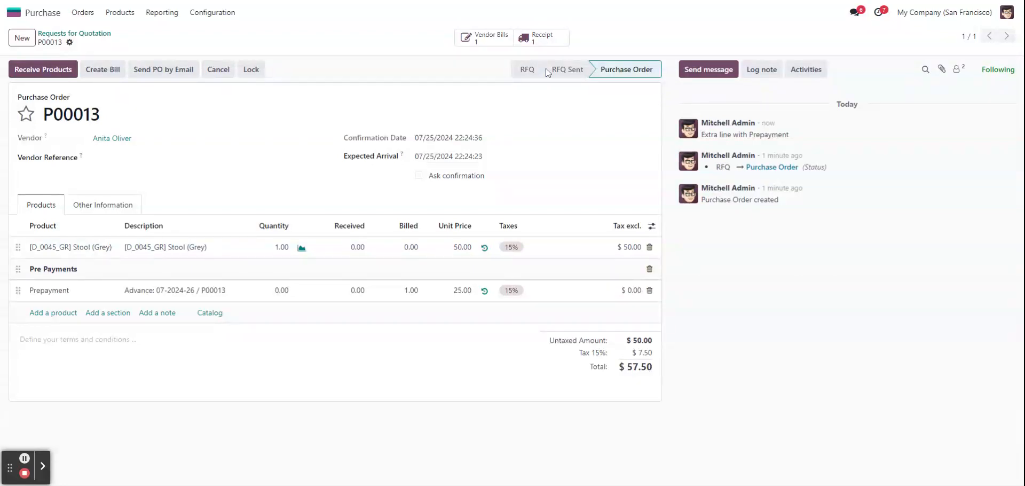
pyautogui.click(540, 39)
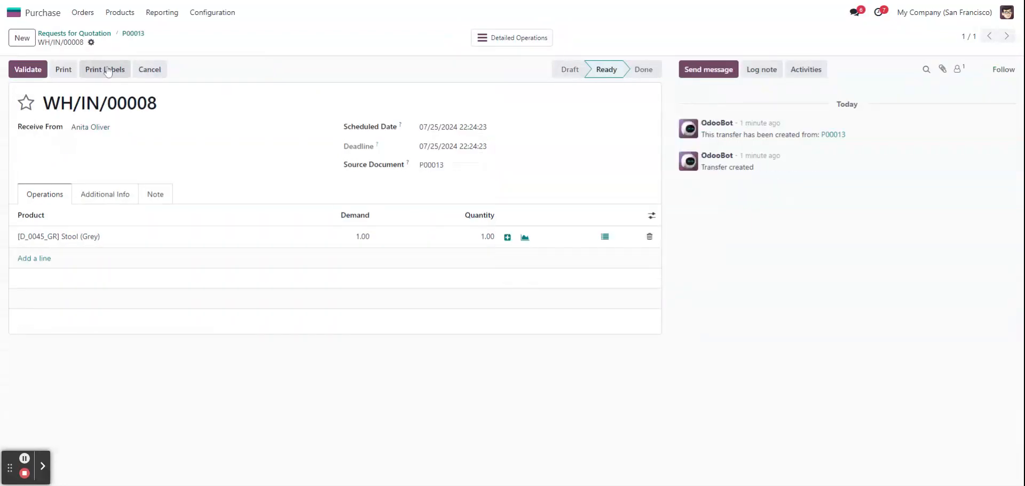
pyautogui.click(28, 70)
pyautogui.click(370, 271)
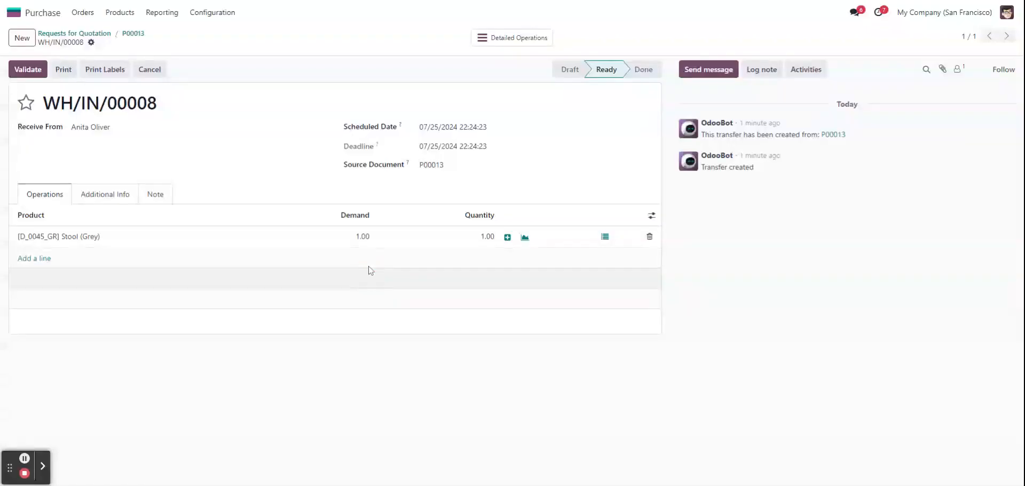
pyautogui.click(508, 237)
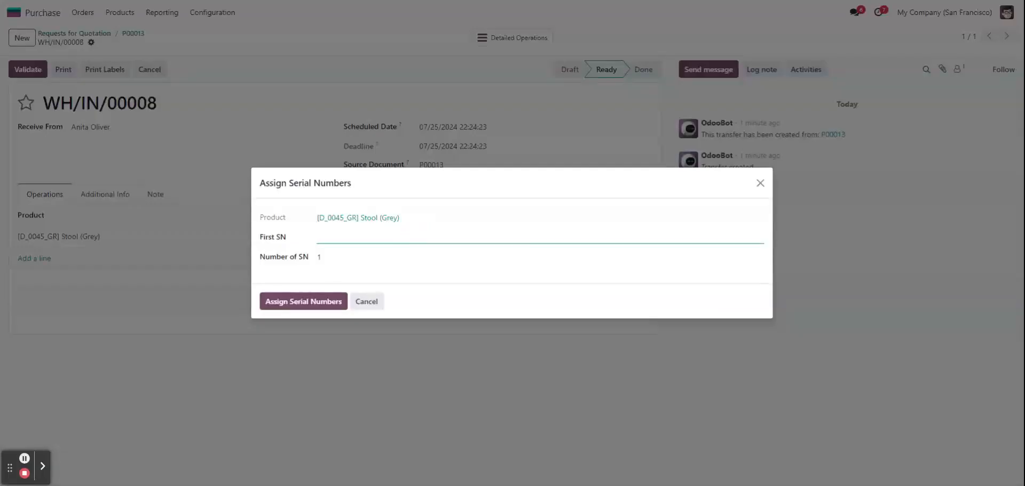
pyautogui.write('0004')
pyautogui.click(319, 301)
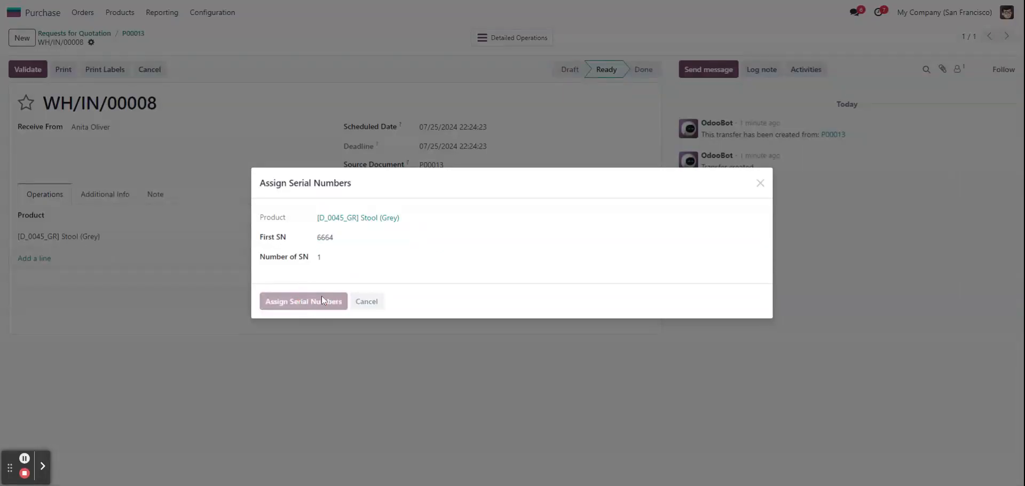
# - Validate the Stool (Grey) receipt and return to purchase order P00013
pyautogui.click(46, 70)
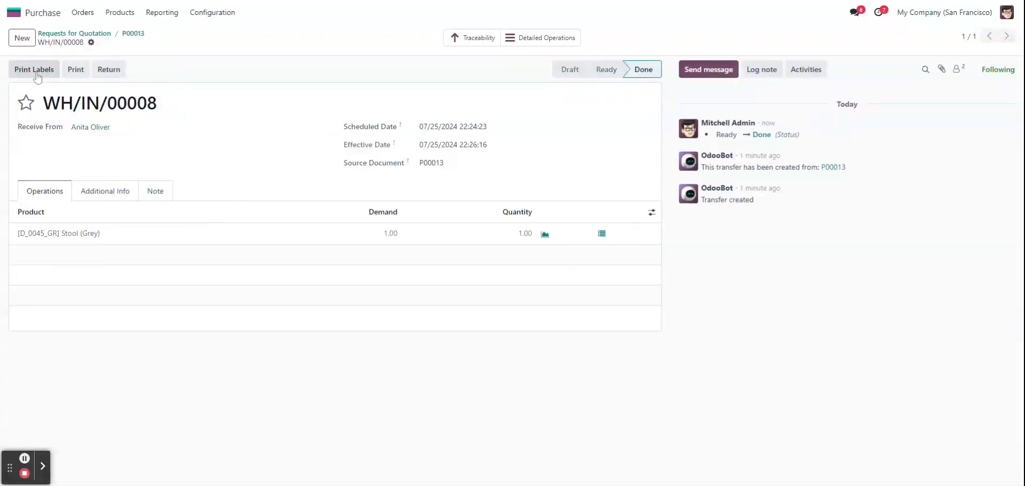
pyautogui.click(134, 34)
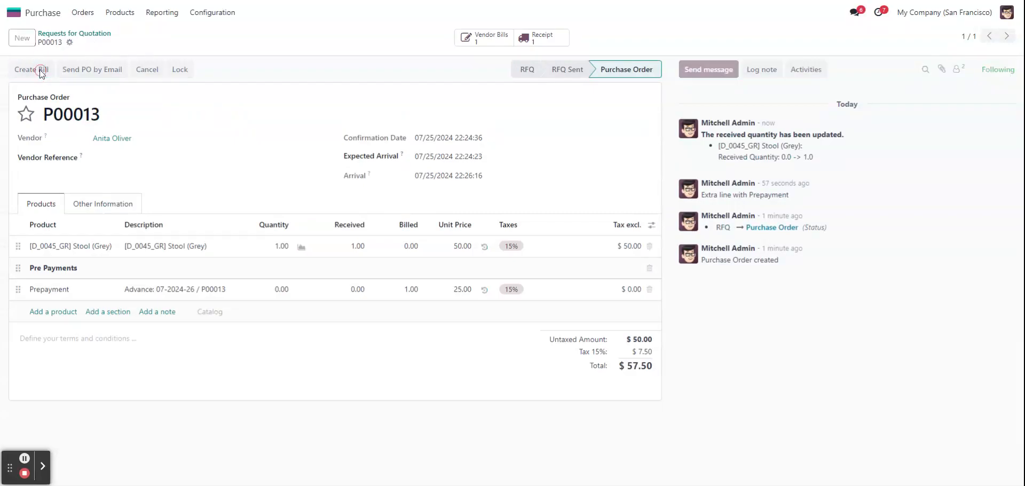
# - Create a regular bill for the order with down payments deducted, and open the draft bill to review its lines and totals
pyautogui.click(39, 70)
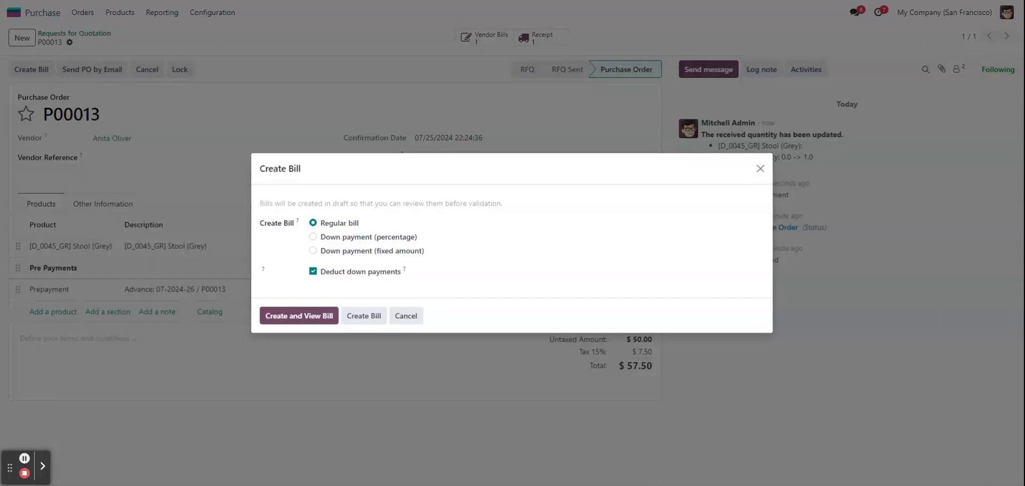
pyautogui.click(318, 319)
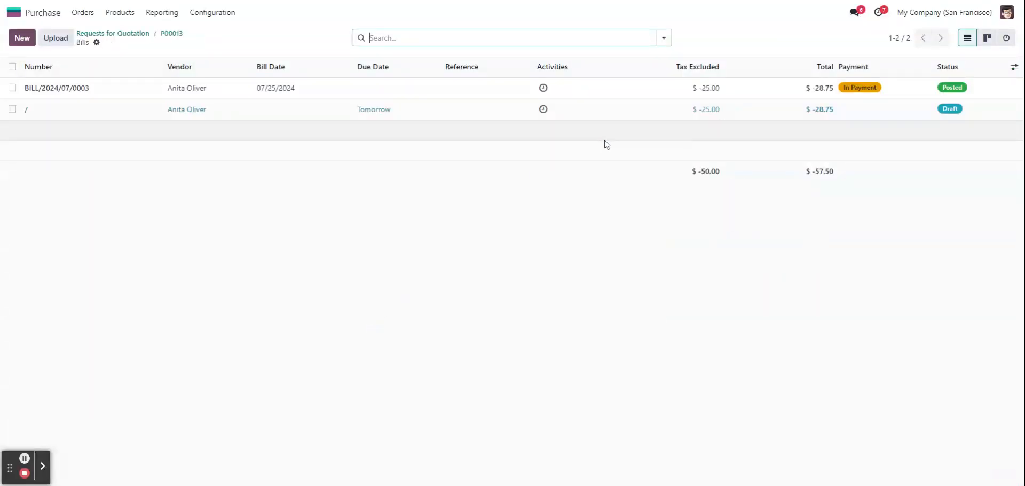
pyautogui.click(643, 112)
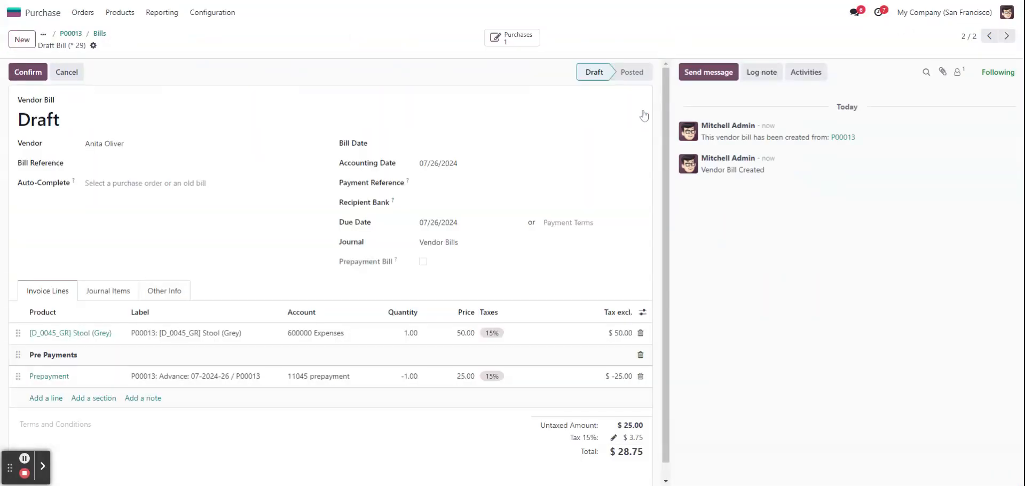
pyautogui.scroll(-1, 533, 272)
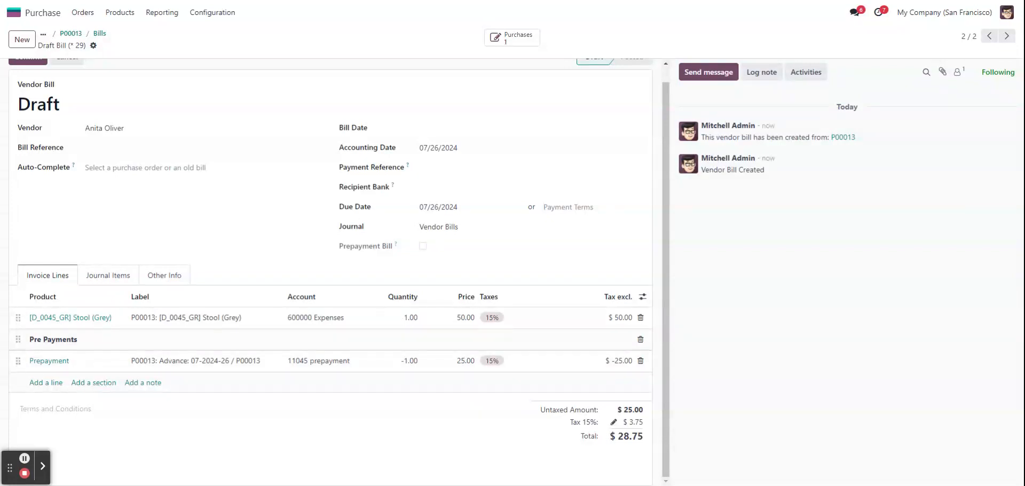
pyautogui.scroll(1, 181, 166)
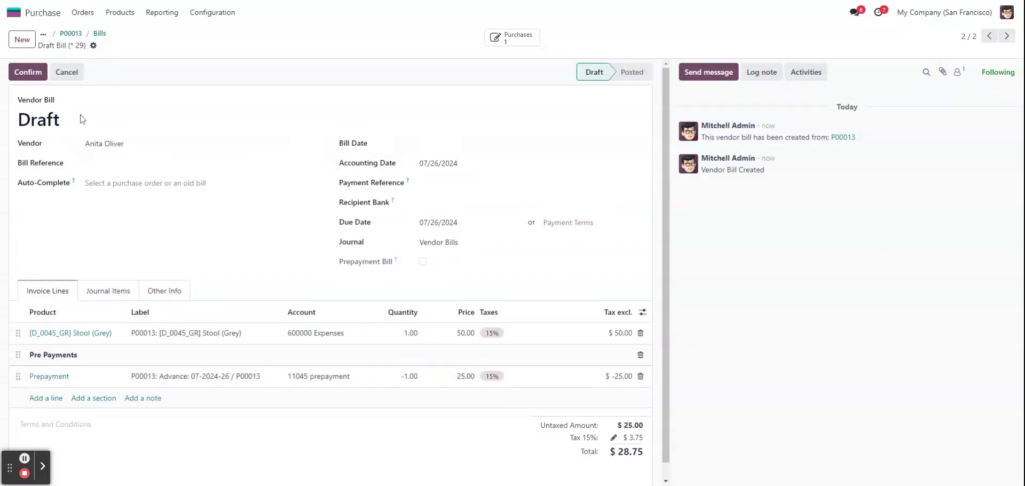
# - Set the final vendor bill's date to 07/24/2024 and confirm the bill
pyautogui.click(27, 72)
pyautogui.click(376, 264)
pyautogui.click(443, 147)
pyautogui.click(550, 304)
pyautogui.click(25, 71)
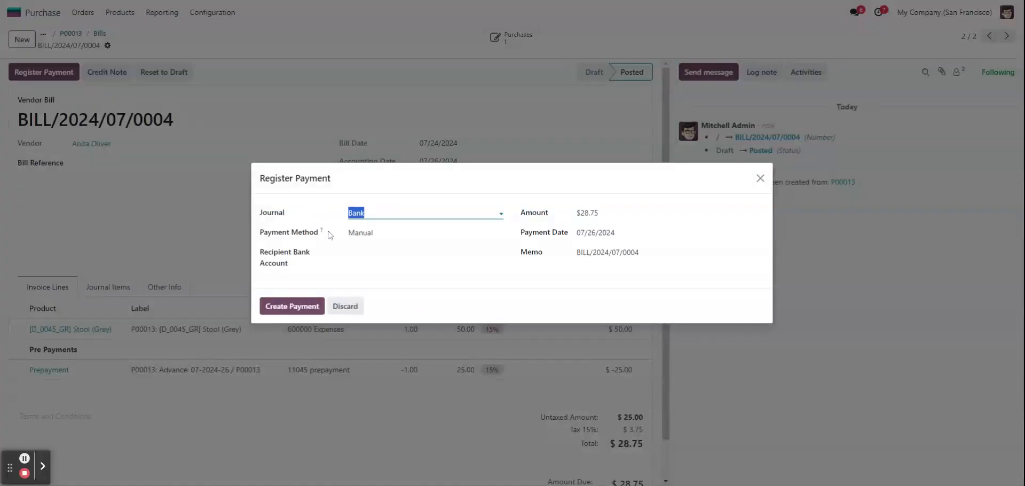
# - Register the bill's full payment through the Bank journal with the Manual method, and return to purchase order P00013
pyautogui.click(315, 298)
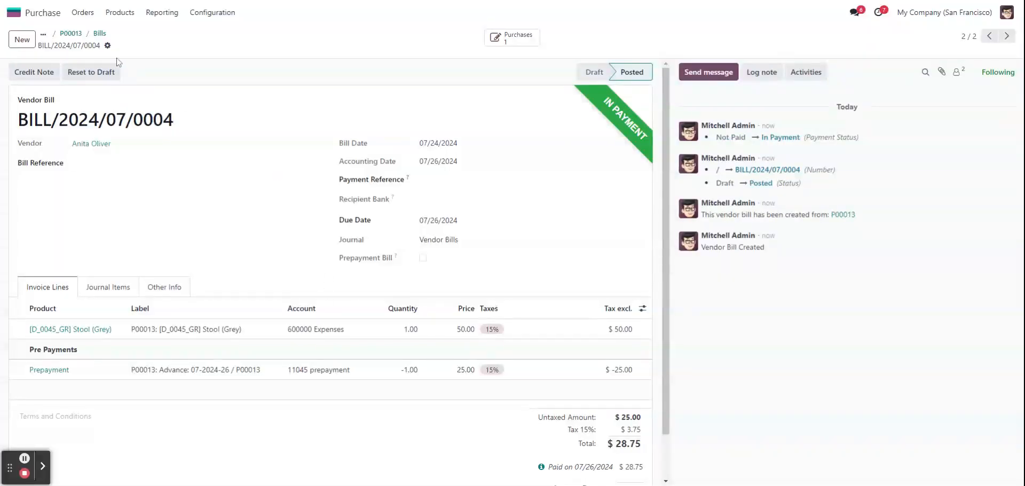
pyautogui.click(99, 34)
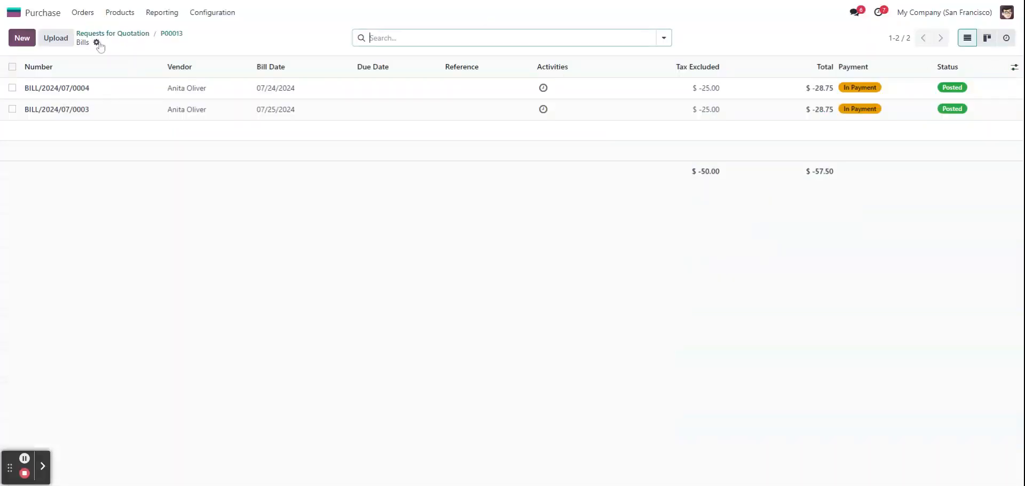
pyautogui.click(167, 35)
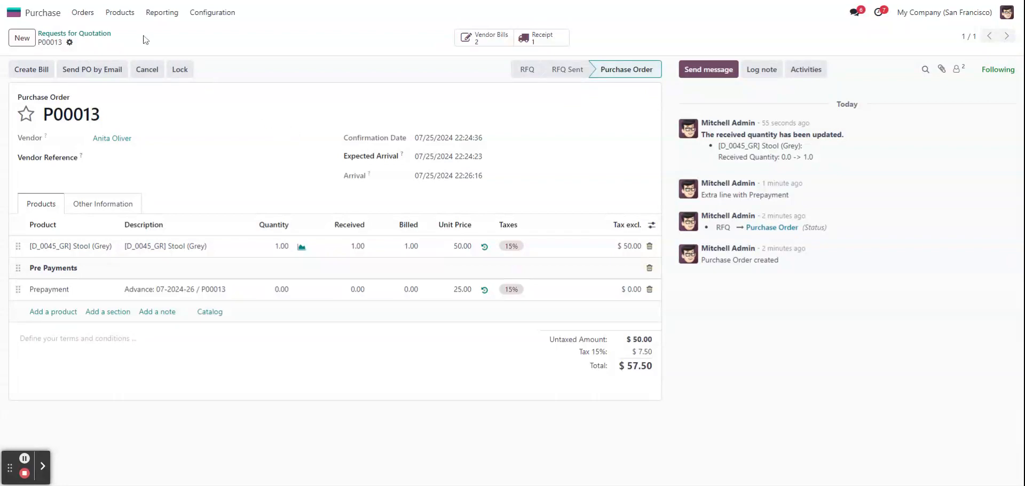
# - Start a new request for quotation for the same vendor as order P00013
pyautogui.click(102, 35)
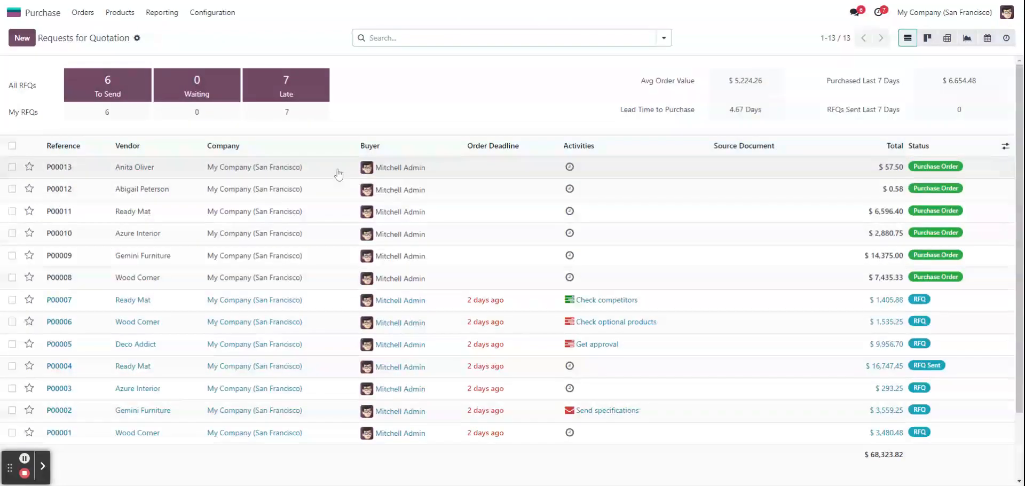
pyautogui.click(31, 40)
pyautogui.click(213, 138)
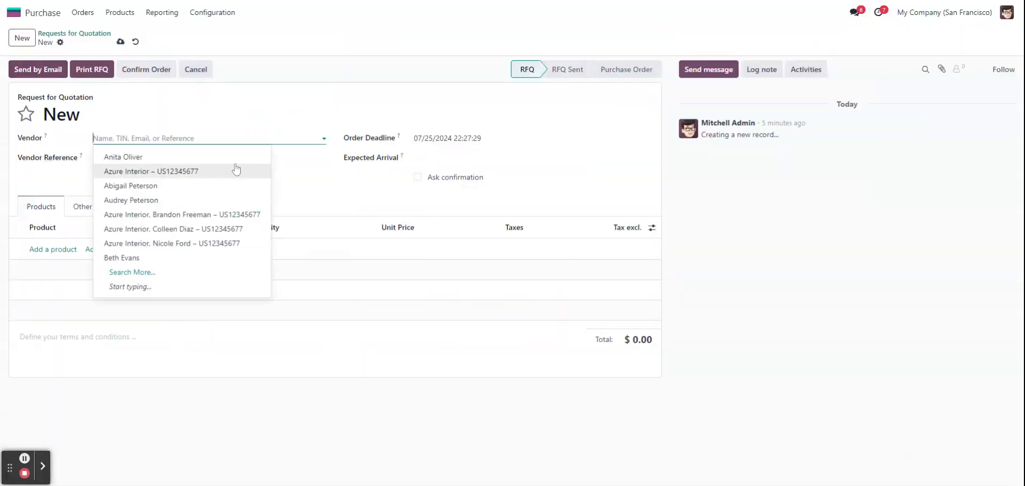
pyautogui.click(222, 159)
# - Add the product [D_0045_B] Stool (Dark Blue) to the quotation and confirm the order
pyautogui.click(78, 248)
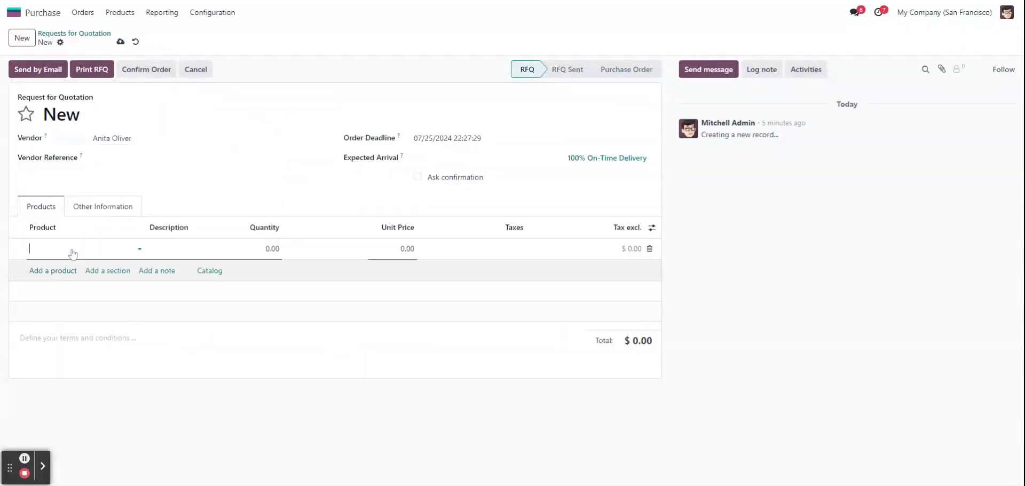
pyautogui.click(106, 251)
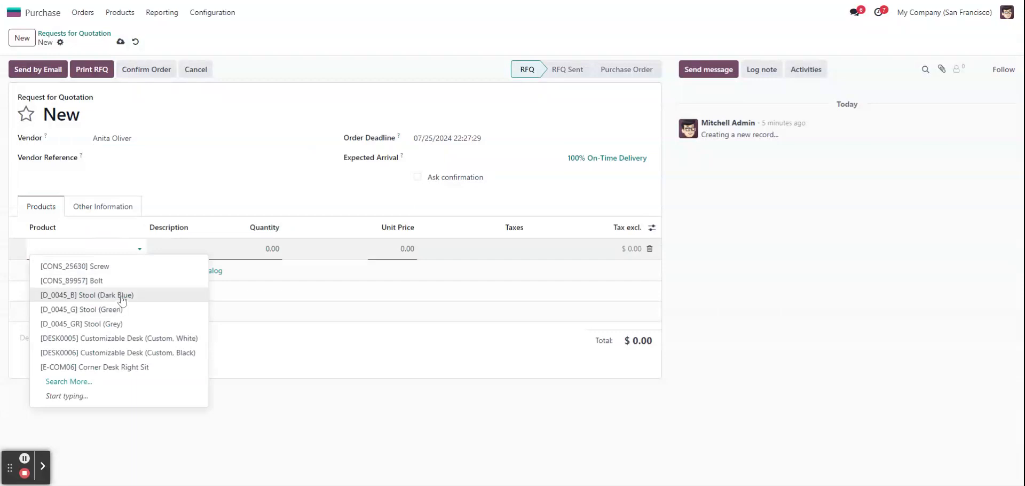
pyautogui.click(120, 297)
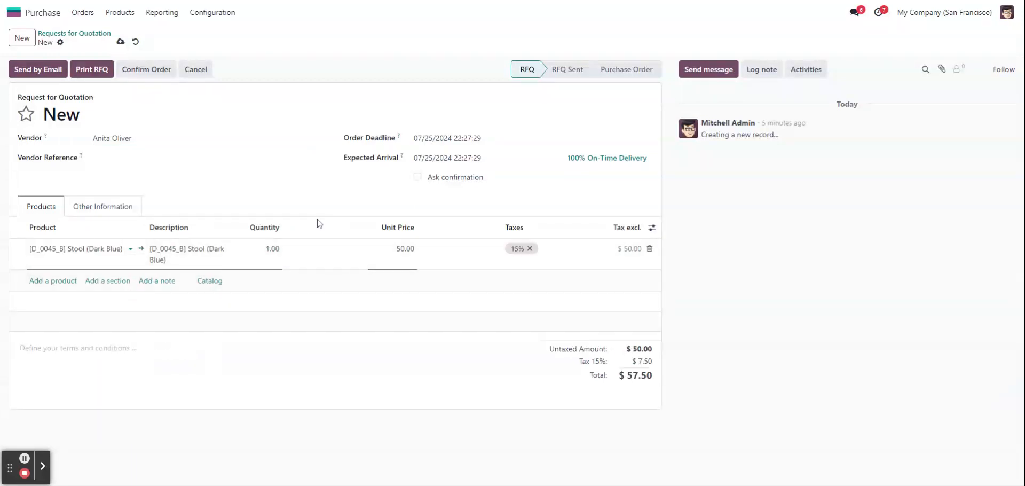
pyautogui.click(266, 162)
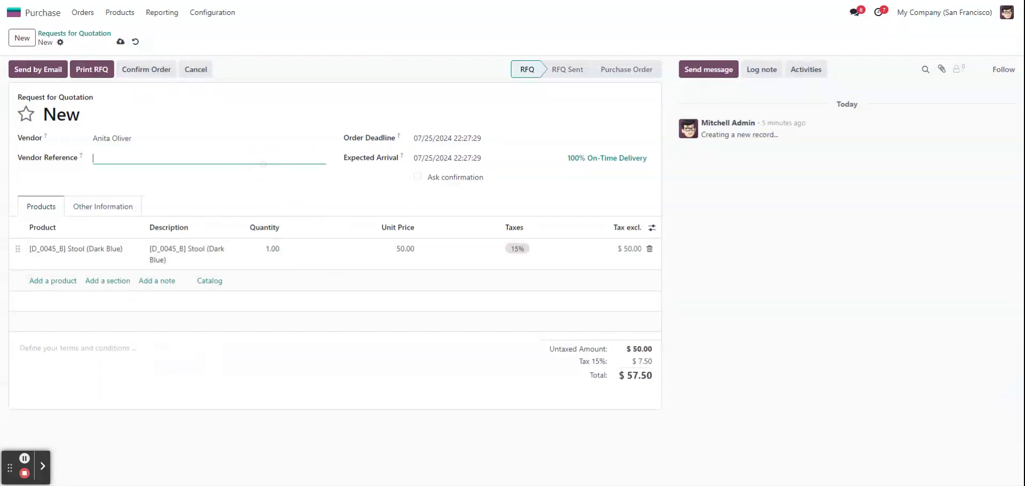
pyautogui.click(133, 71)
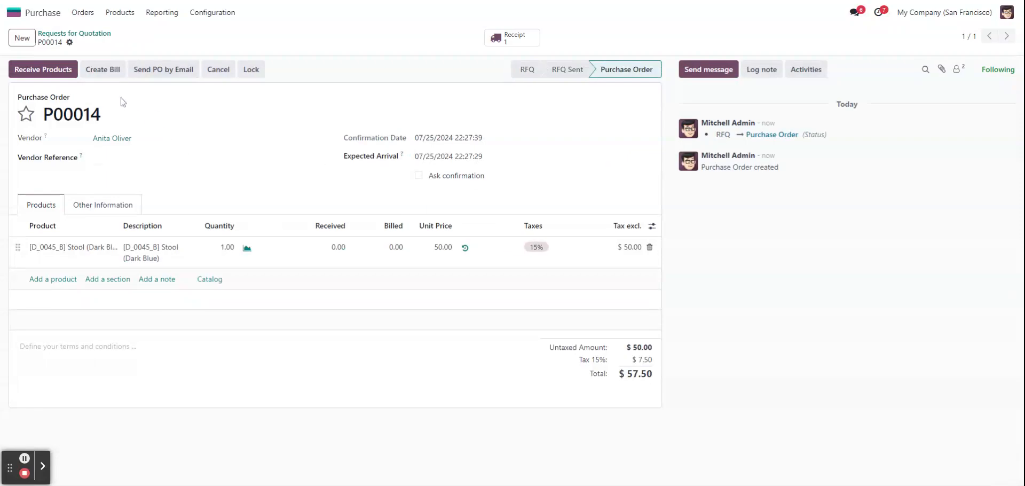
# - Create and view a percentage-based down payment bill of 100% for the new purchase order
pyautogui.click(103, 69)
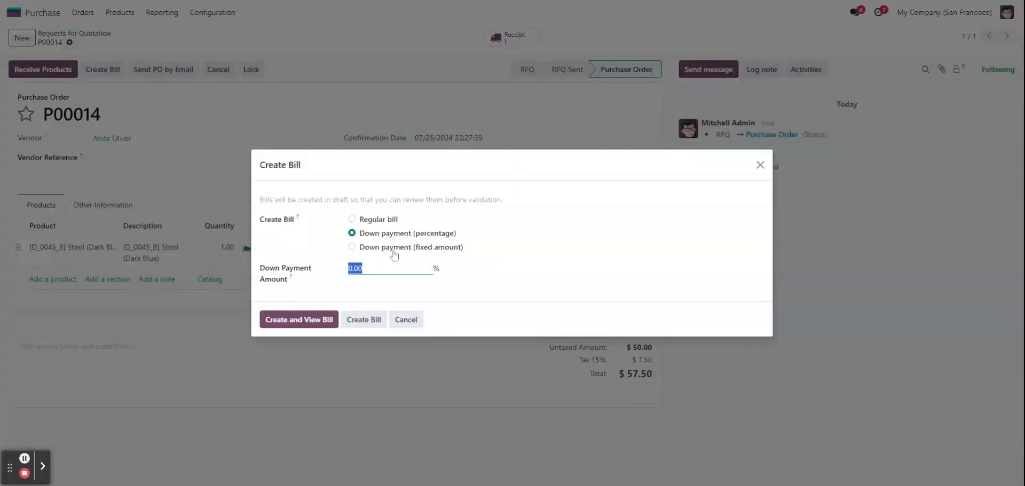
pyautogui.doubleClick(395, 268)
pyautogui.write('1')
pyautogui.click(311, 322)
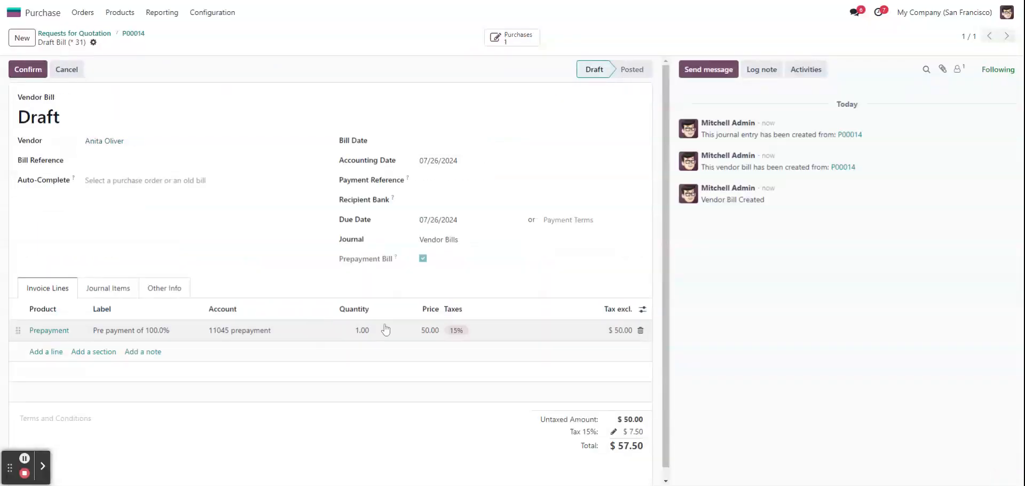
# - Set the bill date to 07/15/2024 and confirm the 100% prepayment bill
pyautogui.click(30, 71)
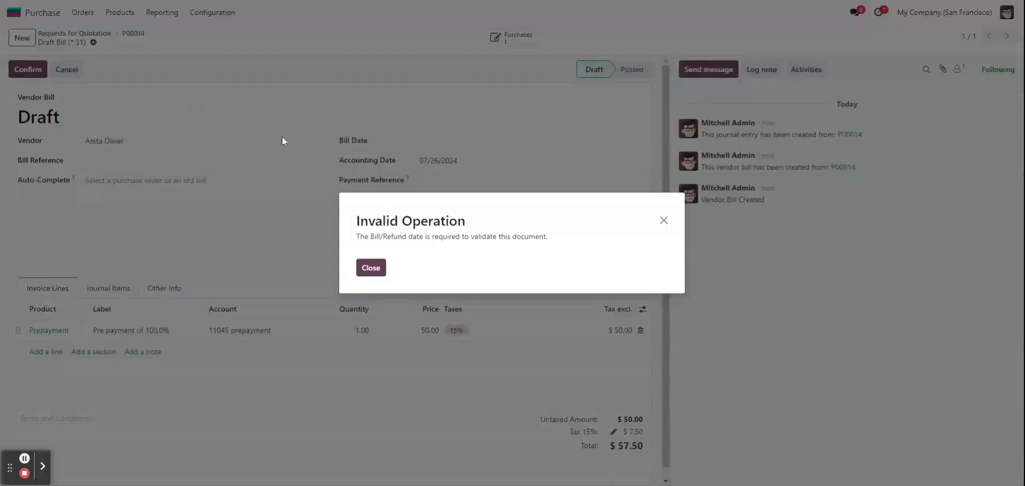
pyautogui.click(380, 272)
pyautogui.click(449, 140)
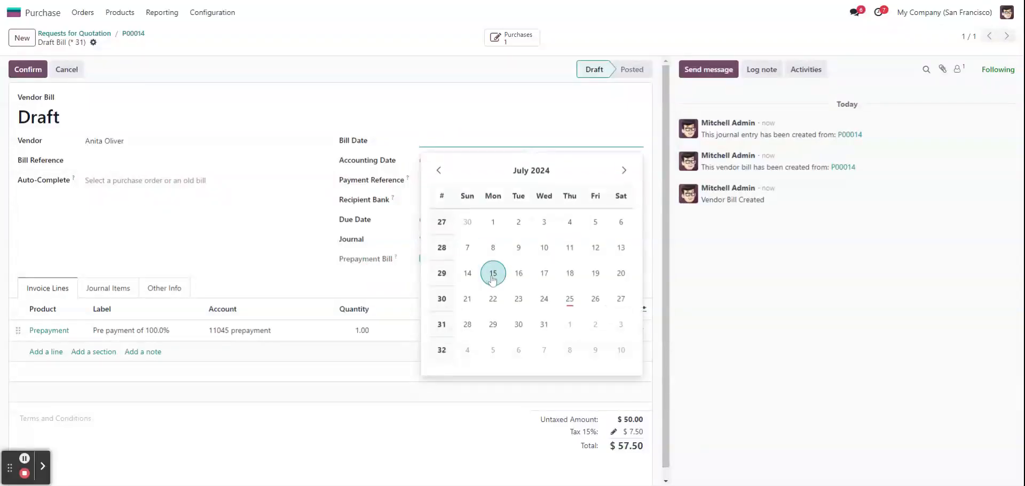
pyautogui.click(489, 273)
pyautogui.click(31, 71)
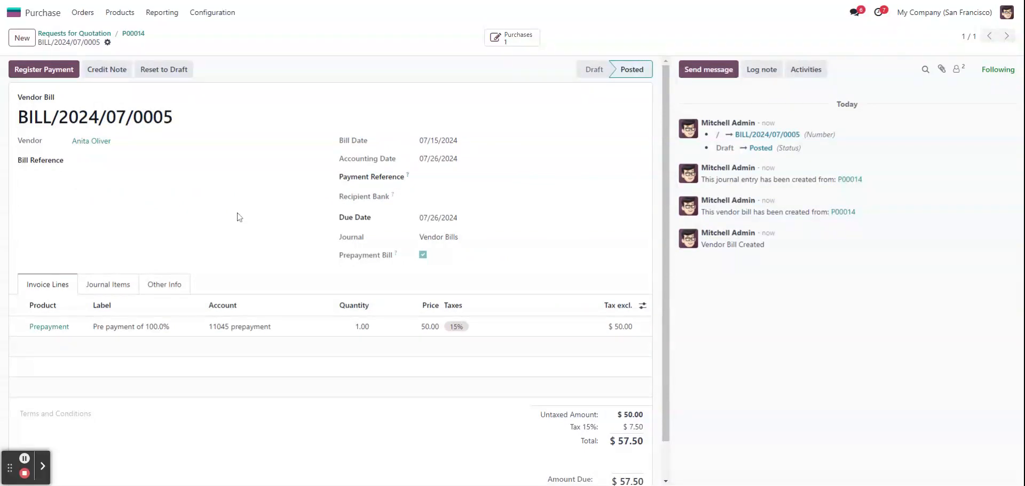
# - Open the receipt of purchase order P00014, assign serial number 45000 to the Stool (Dark Blue) line, and validate the receipt
pyautogui.click(134, 34)
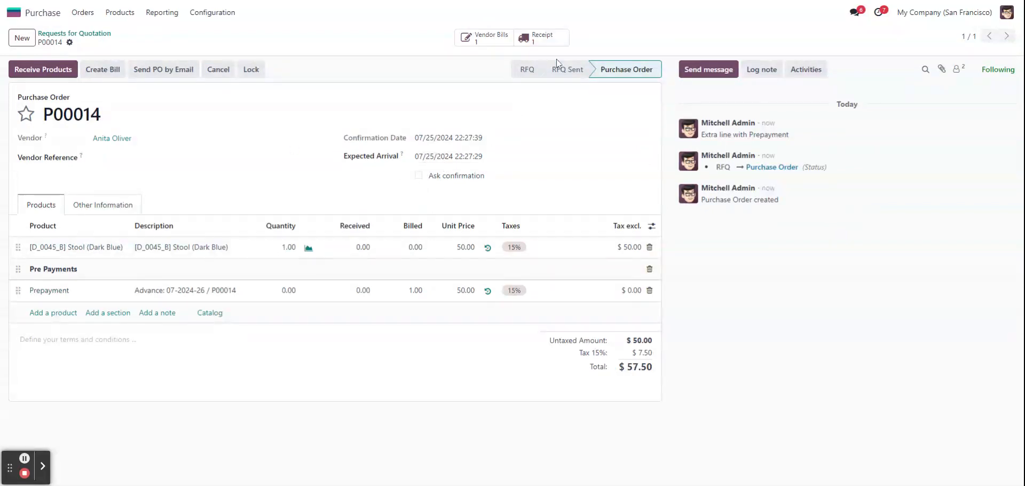
pyautogui.click(557, 40)
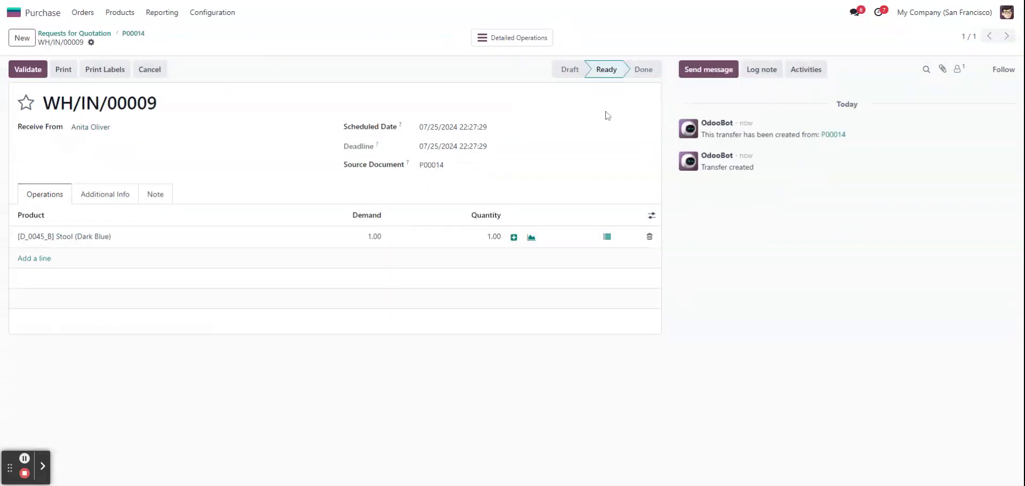
pyautogui.click(16, 73)
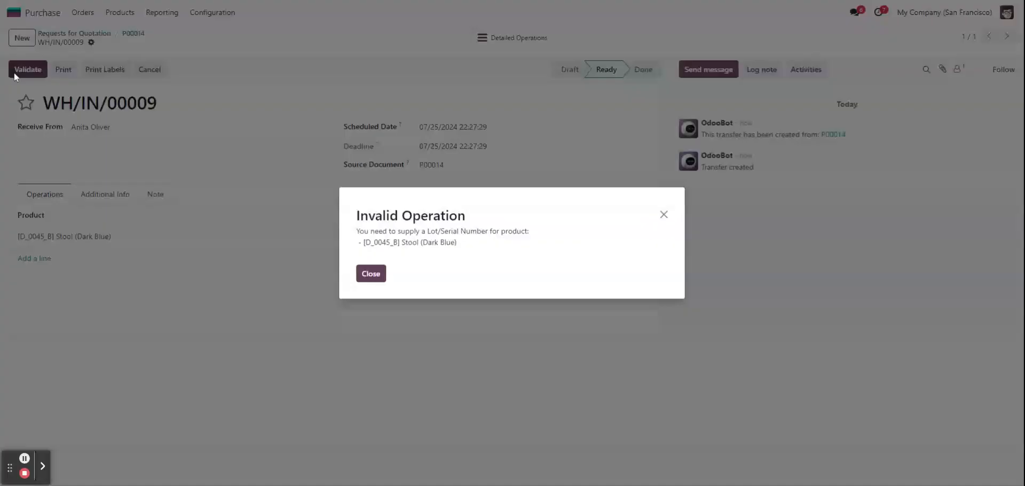
pyautogui.click(374, 273)
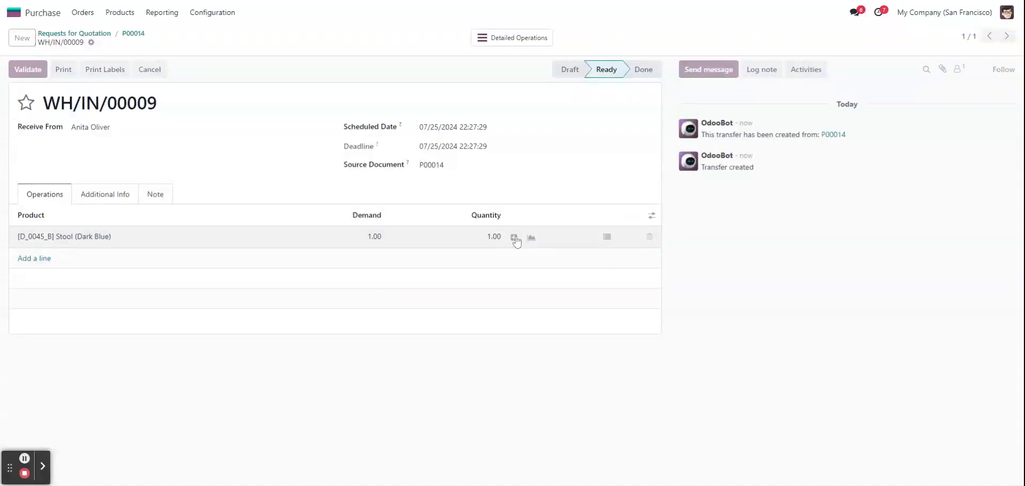
pyautogui.click(514, 236)
pyautogui.write('45')
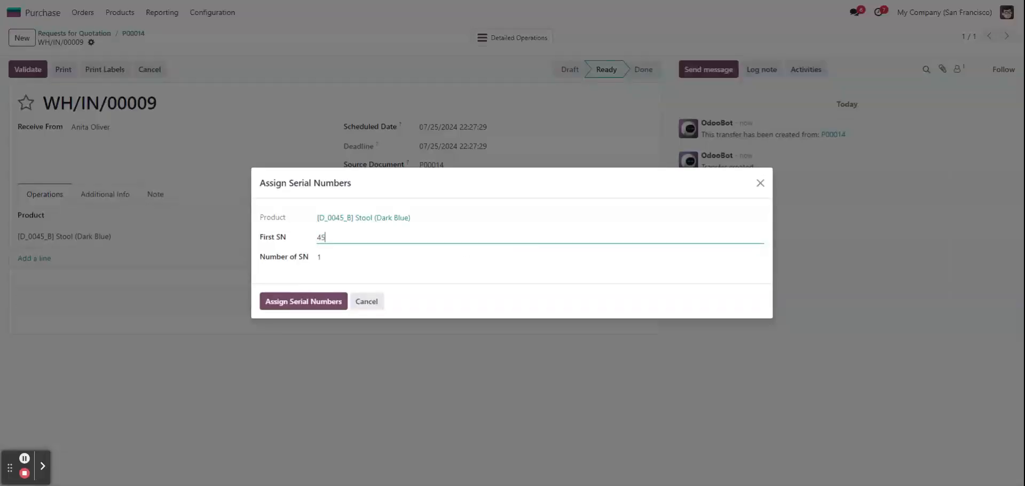
pyautogui.write('000')
pyautogui.click(329, 304)
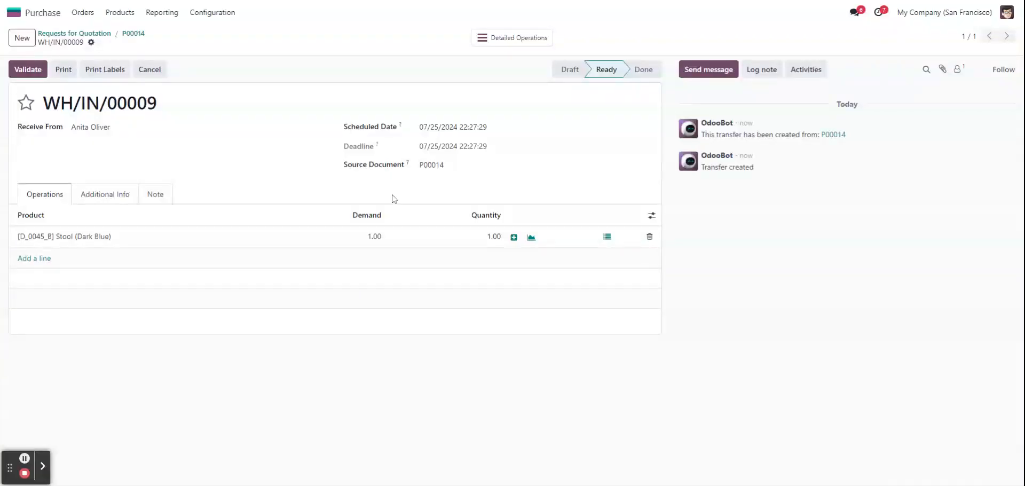
pyautogui.click(28, 69)
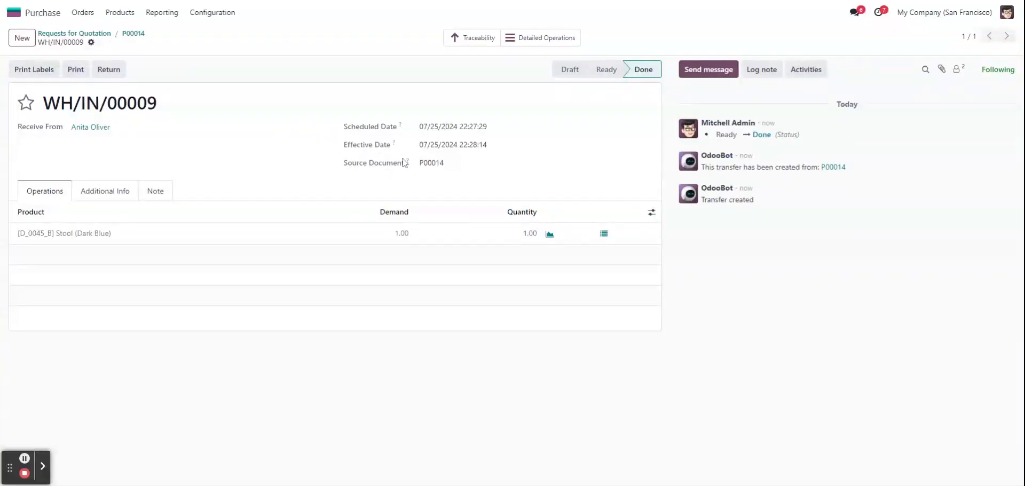
# - Register full payment of the order's prepayment bill through the Bank journal with the Manual method, and return to purchase order P00014
pyautogui.click(133, 33)
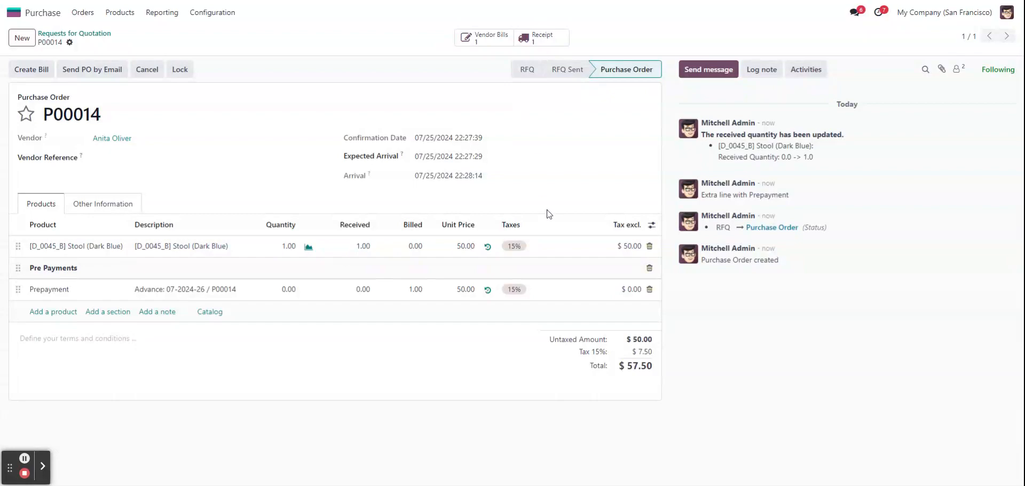
pyautogui.click(494, 40)
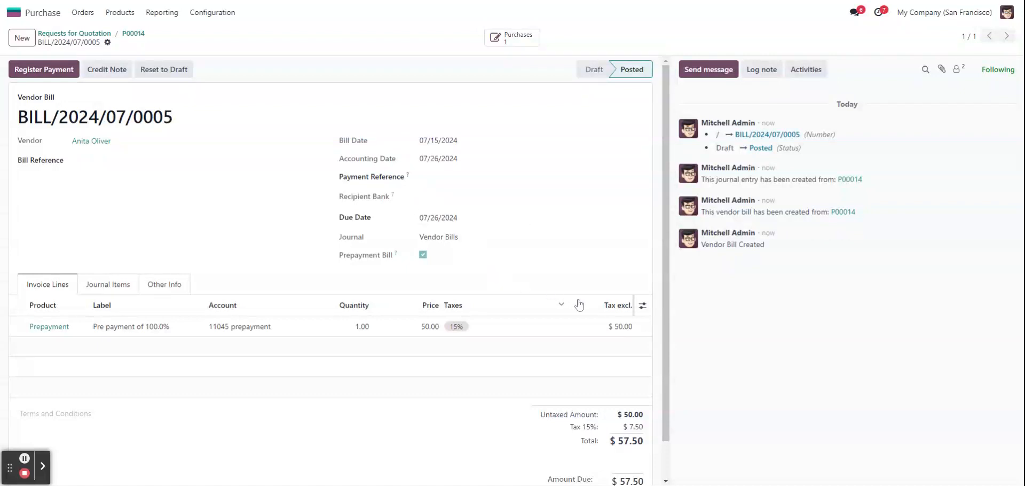
pyautogui.click(45, 76)
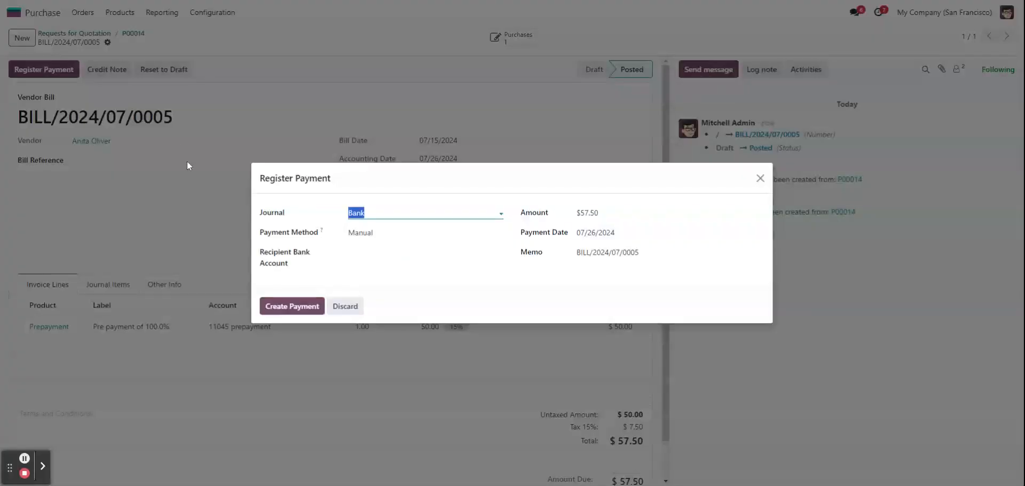
pyautogui.click(319, 305)
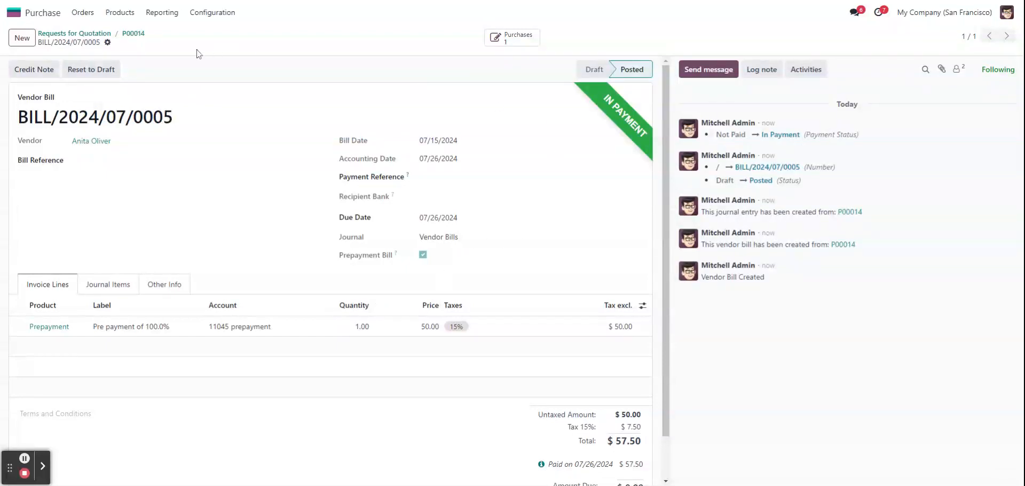
pyautogui.click(136, 34)
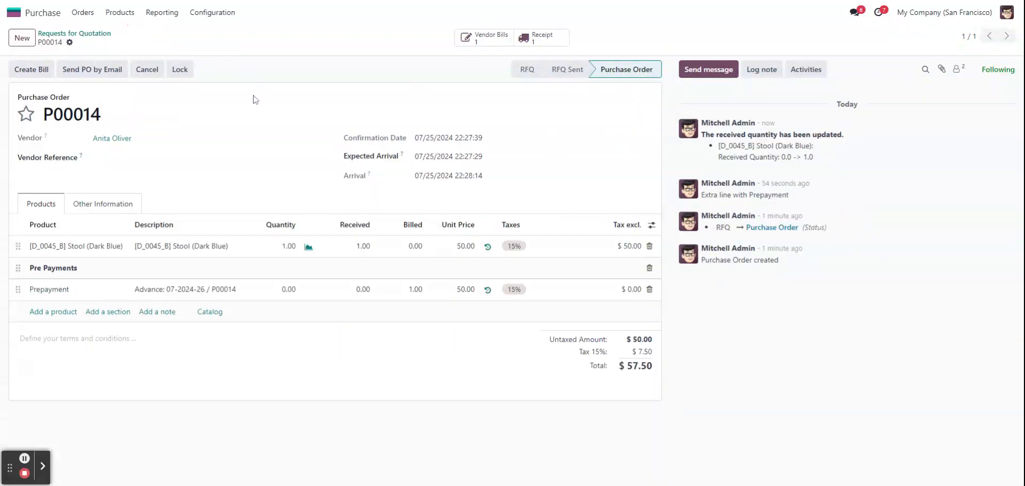
# - View the traceability report of purchase order P00014's receipt and return to the purchase order
pyautogui.click(537, 46)
pyautogui.click(460, 38)
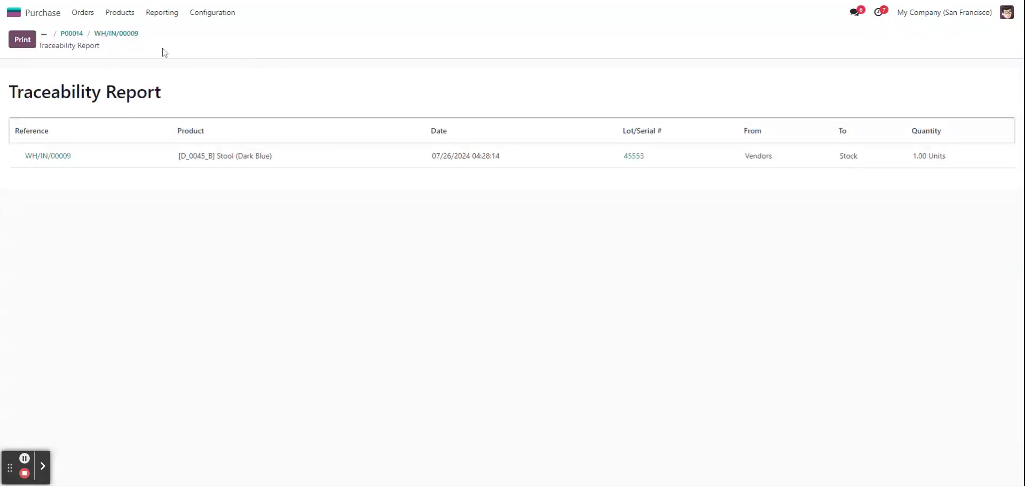
pyautogui.click(98, 34)
pyautogui.click(129, 34)
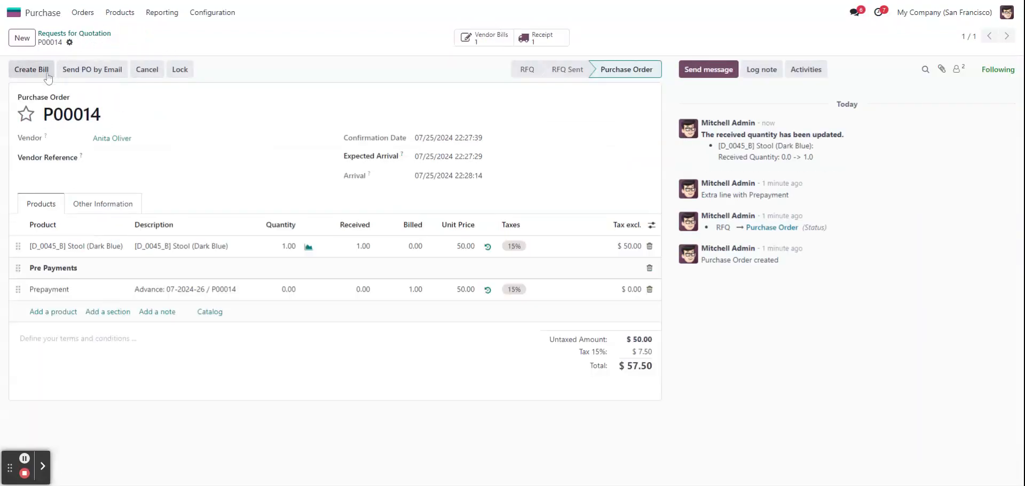
# - Create a regular bill with down payments deducted for purchase order P00014 and open the new draft bill to review its lines
pyautogui.click(33, 70)
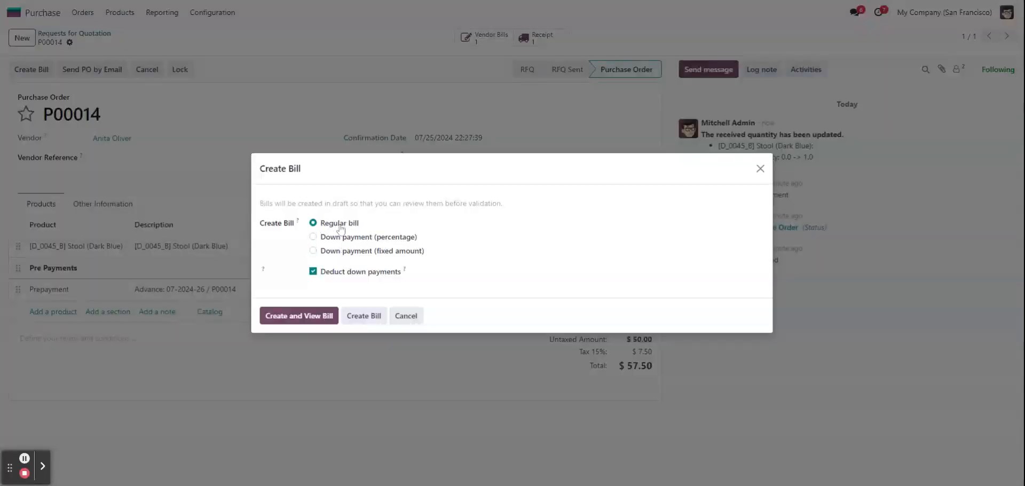
pyautogui.click(320, 314)
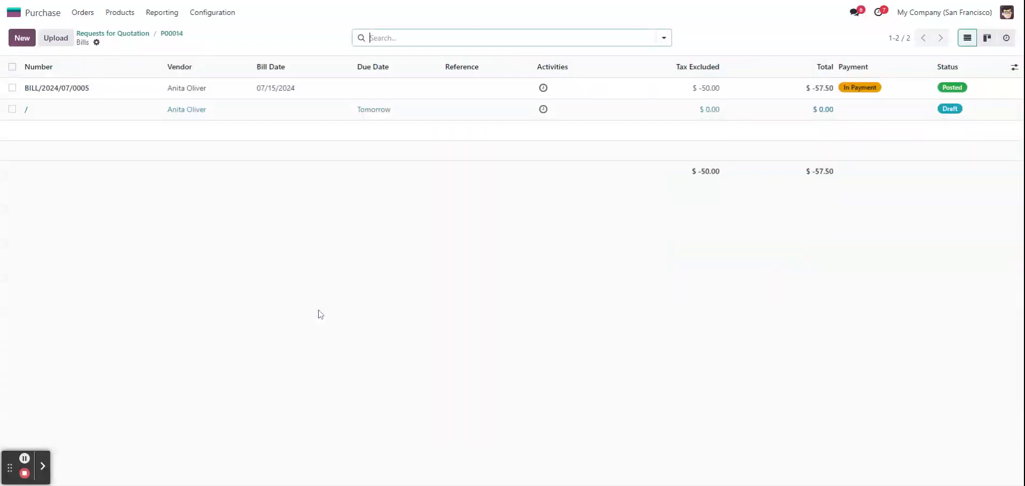
pyautogui.click(458, 119)
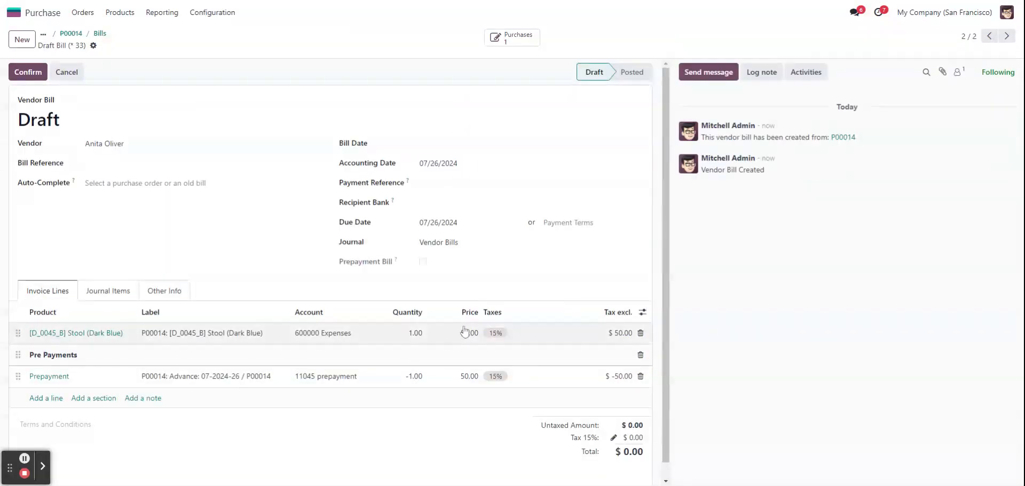
pyautogui.scroll(-1, 467, 333)
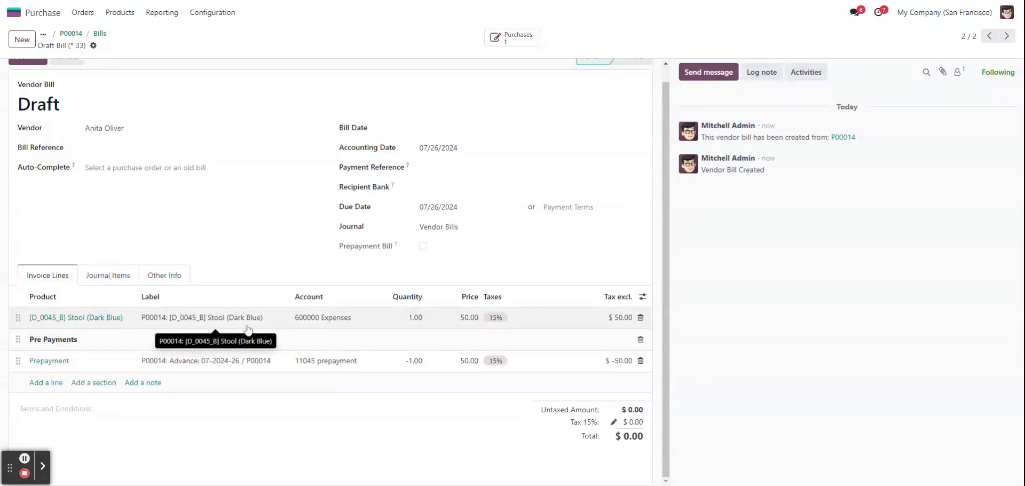
# - Set the draft vendor bill's bill date to 07/15/2024 and confirm the bill
pyautogui.scroll(1, 247, 329)
pyautogui.click(28, 74)
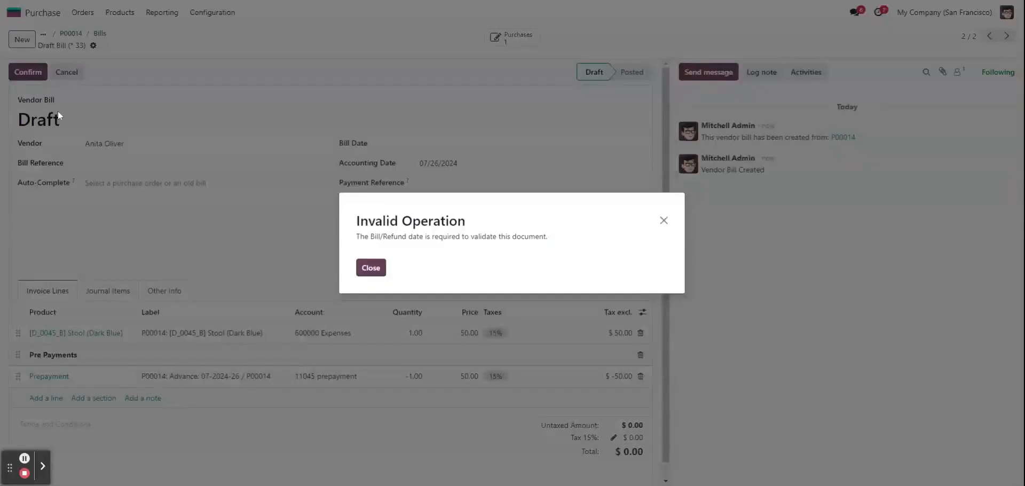
pyautogui.click(374, 270)
pyautogui.click(446, 143)
pyautogui.click(493, 250)
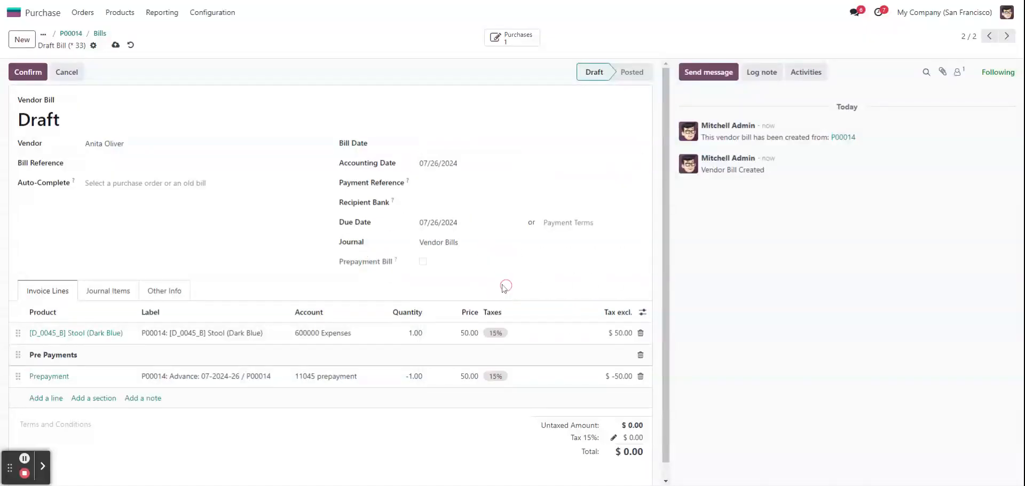
pyautogui.click(10, 73)
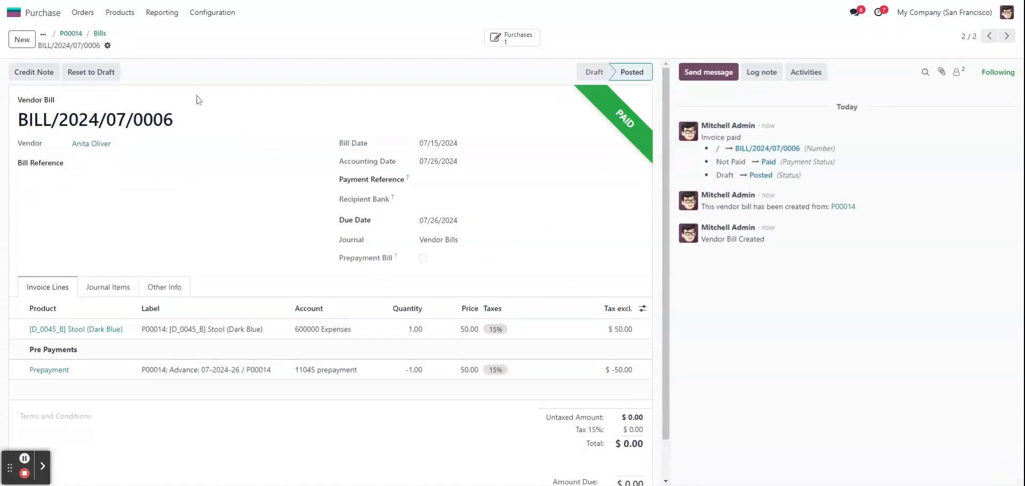